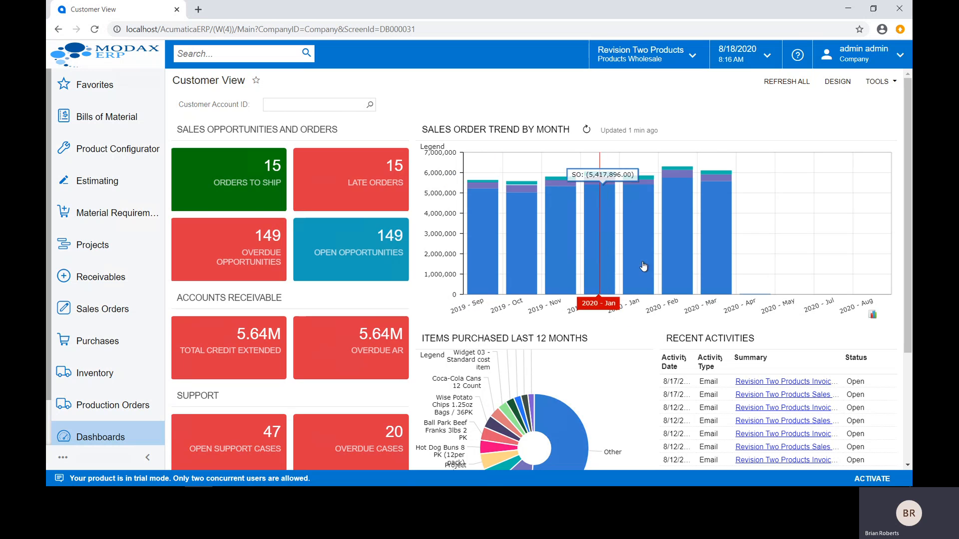
Step: Filter the Customer View dashboard by customer account ABARTENDE and look over its sales, receivables and support widgets
scroll(493, 305, "down", 1)
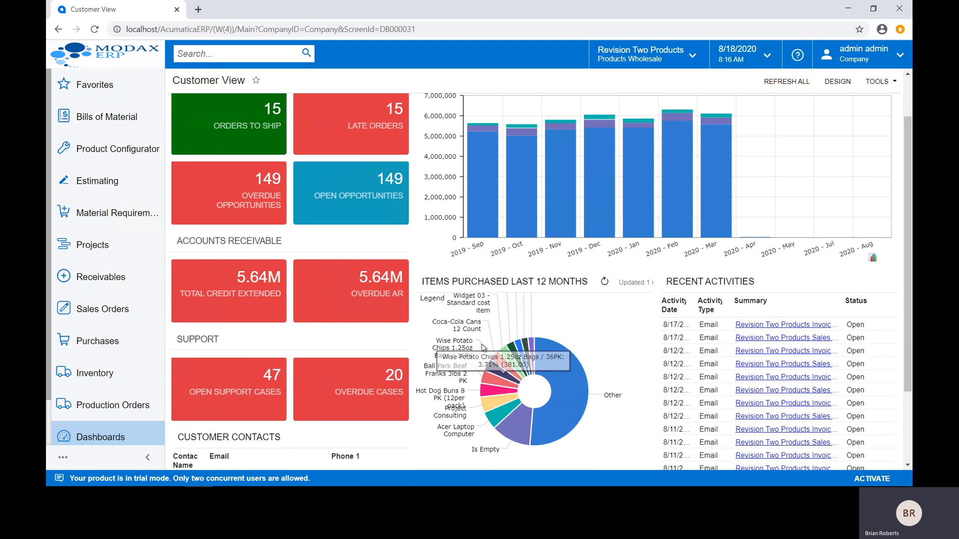
scroll(461, 315, "up", 1)
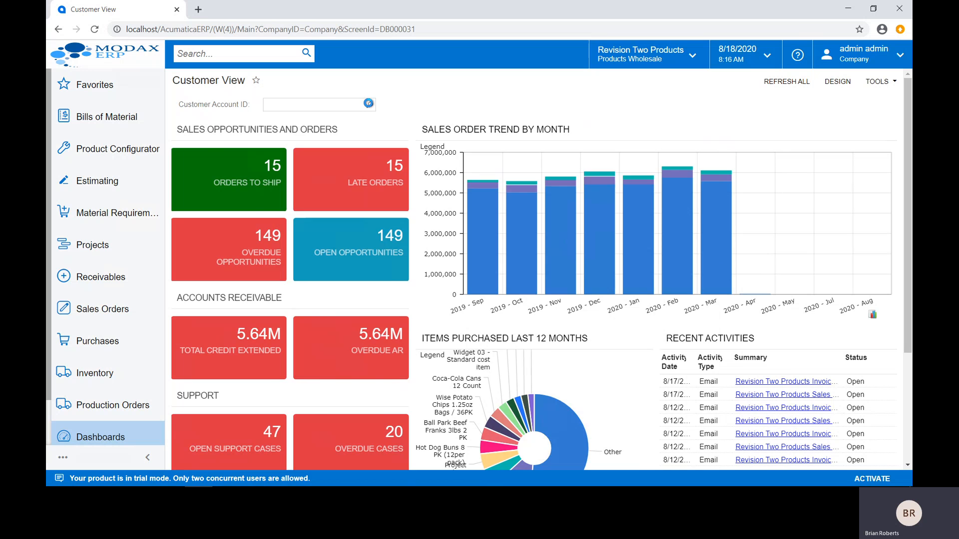
left_click(368, 104)
double_click(331, 190)
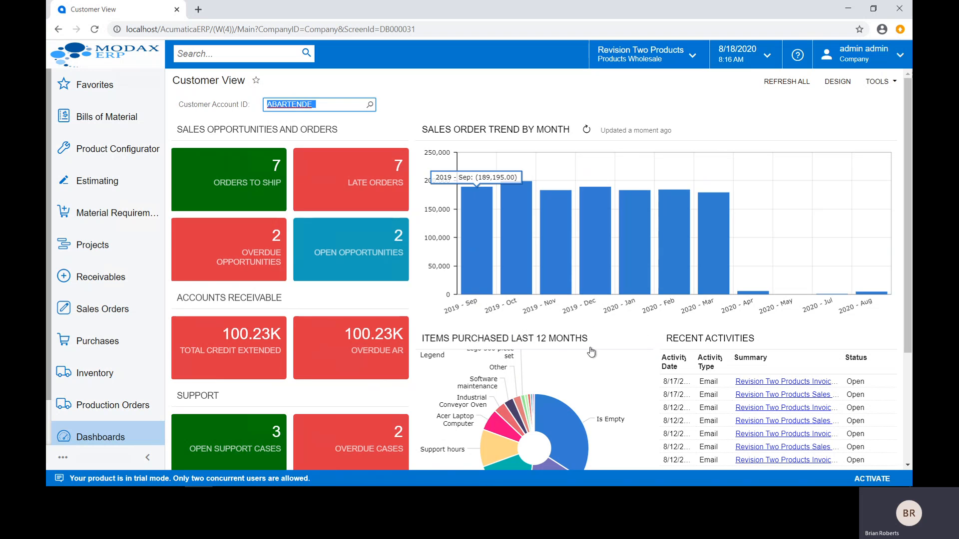
scroll(591, 352, "down", 1)
mouse_move(515, 436)
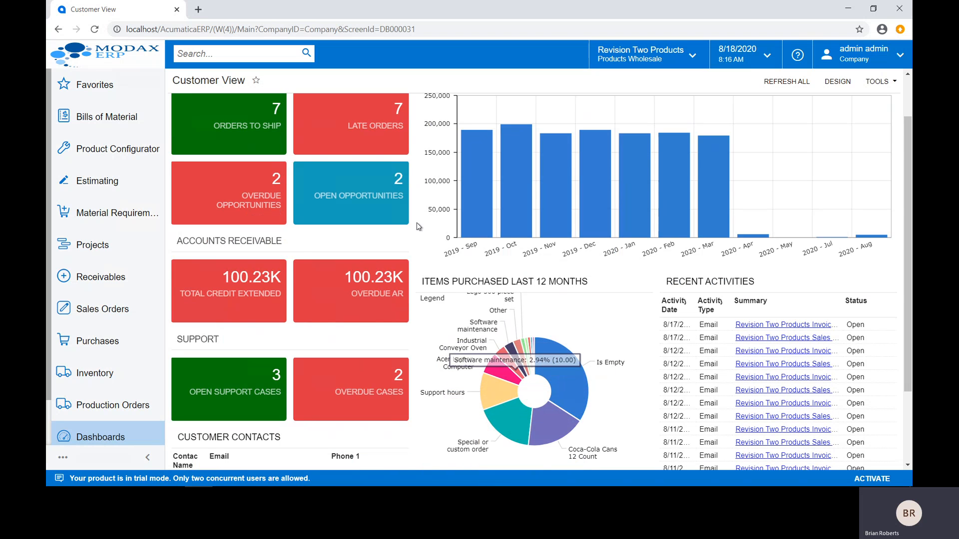
scroll(418, 227, "up", 1)
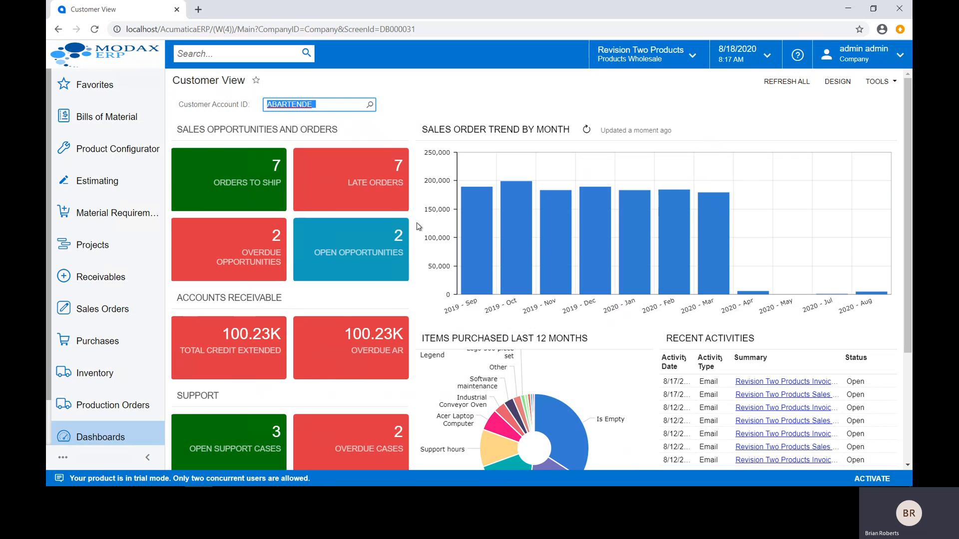
Step: View the Production Manager dashboard, followed by the Shipping Clerk dashboard
left_click(96, 437)
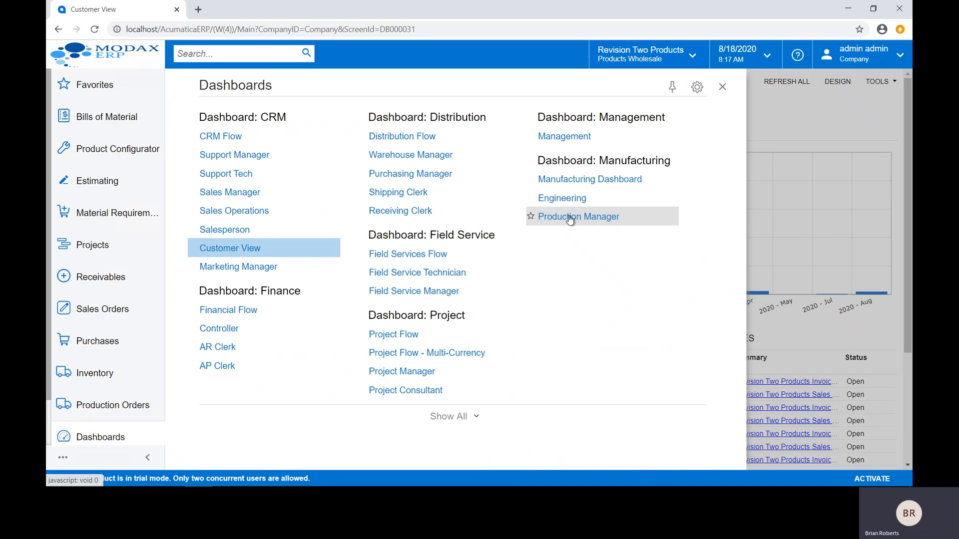
left_click(569, 217)
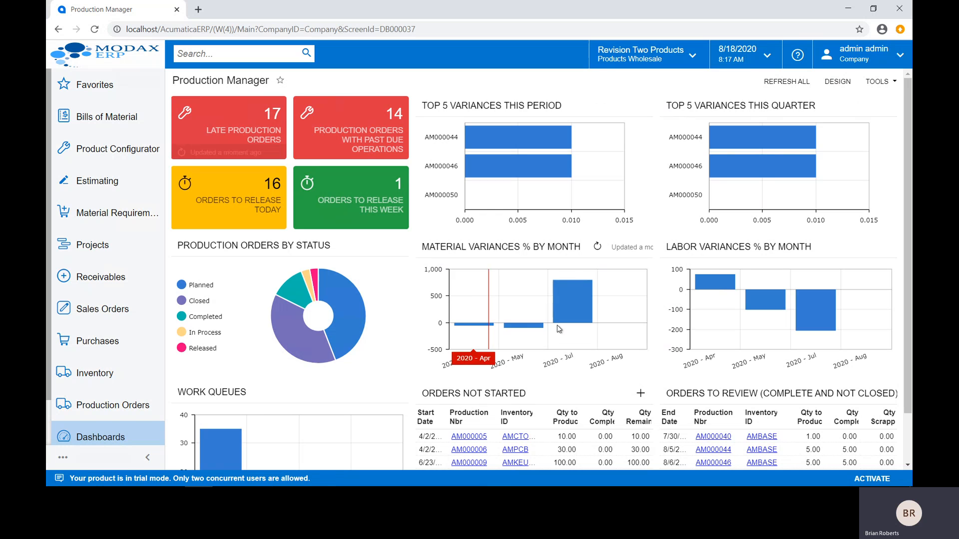
mouse_move(571, 311)
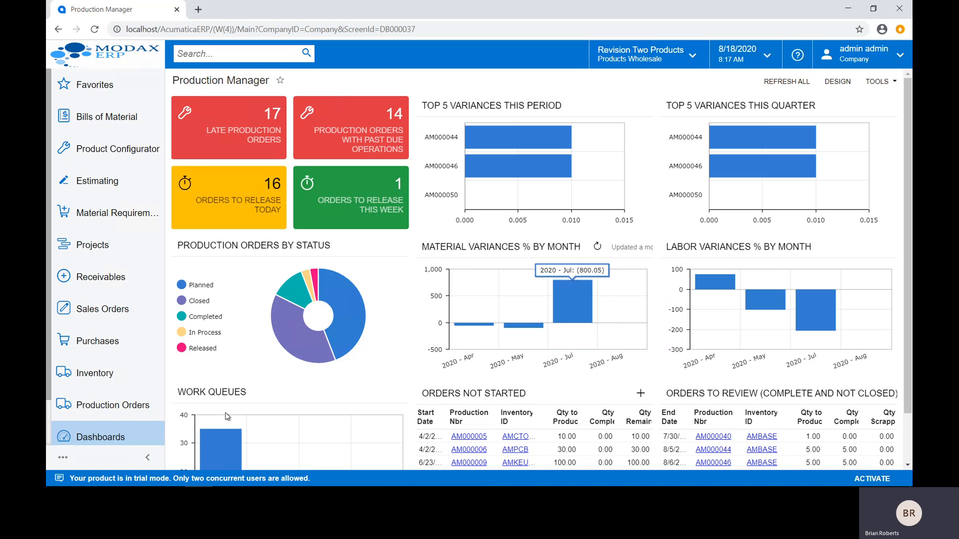
left_click(99, 441)
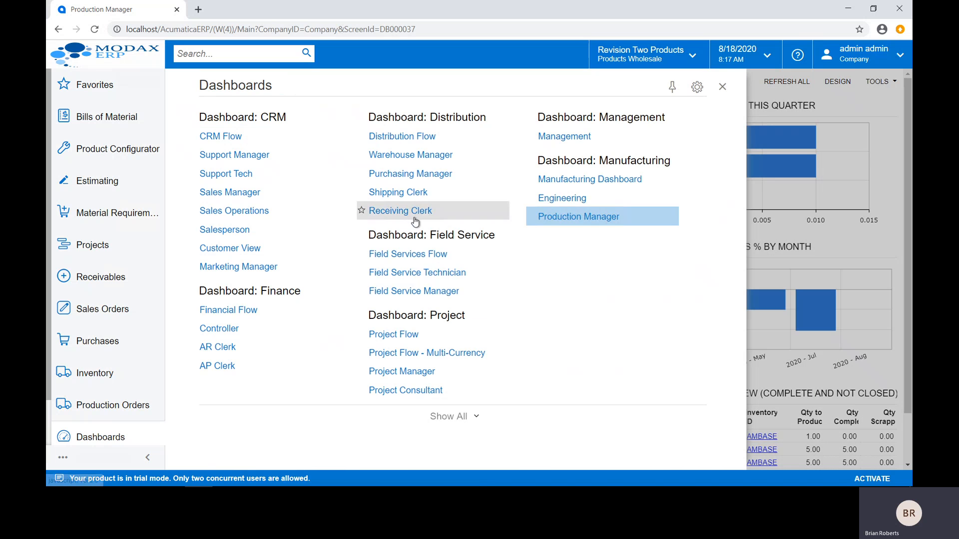
left_click(415, 195)
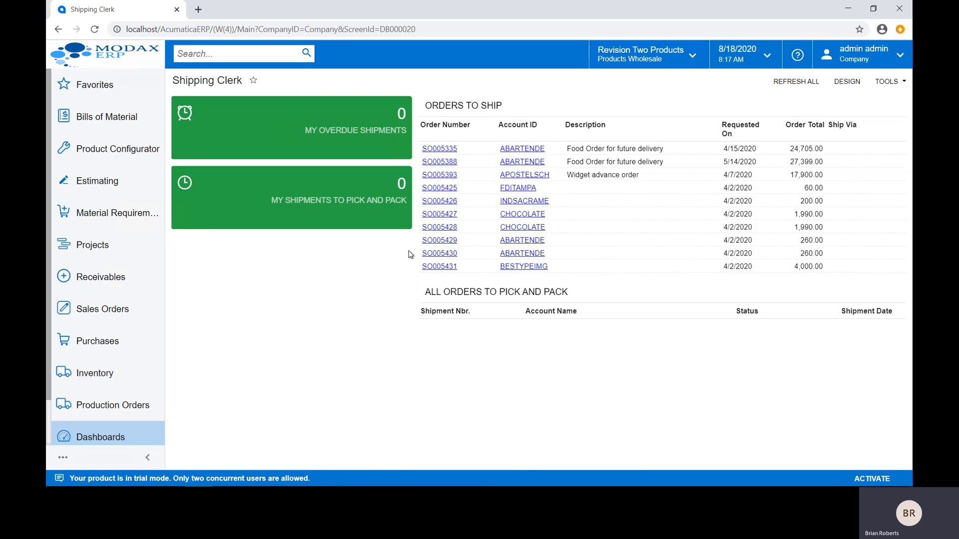
Step: Open the AP Clerk dashboard for design and move the Overdue Bills widget between Overdue Accounts and Vendor Payment Hold
left_click(105, 440)
left_click(223, 369)
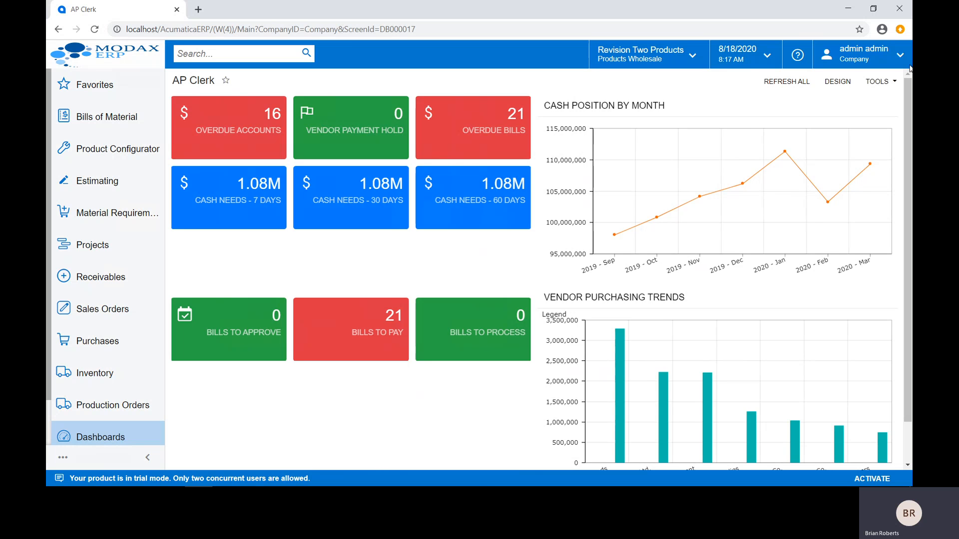
left_click(839, 85)
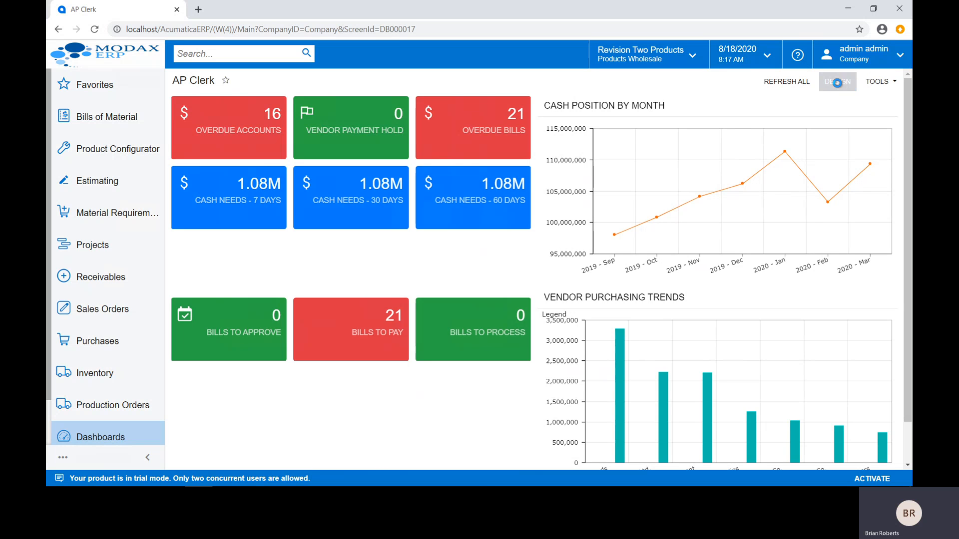
left_click_drag(438, 114, 335, 117)
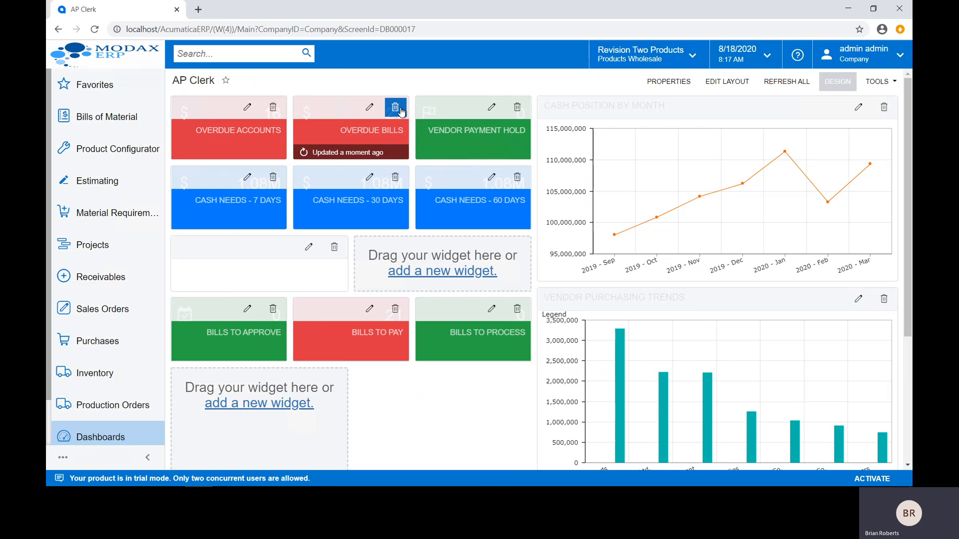
Step: Review the widget types that can be added to the AP Clerk dashboard without adding one, and leave design mode
left_click(278, 404)
left_click(535, 346)
scroll(536, 346, "down", 1)
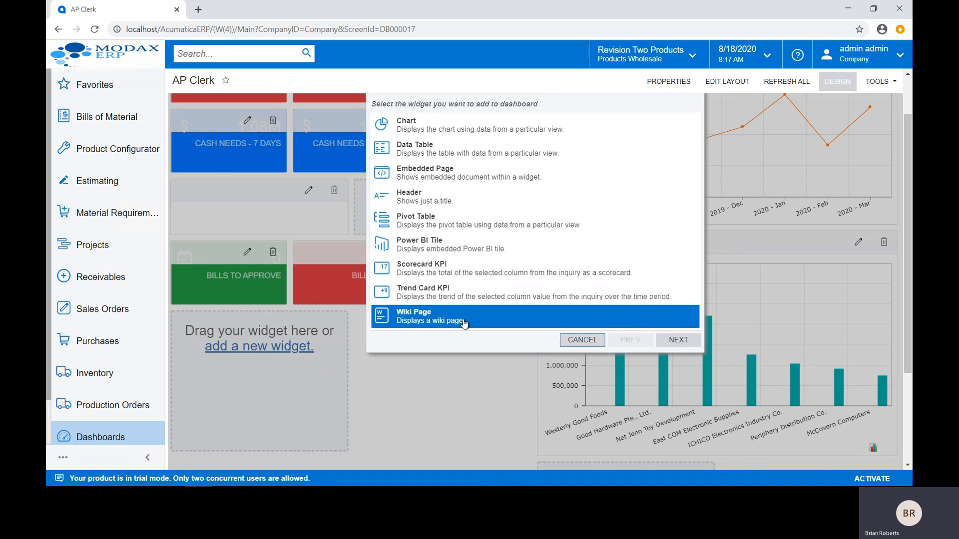
scroll(468, 304, "up", 1)
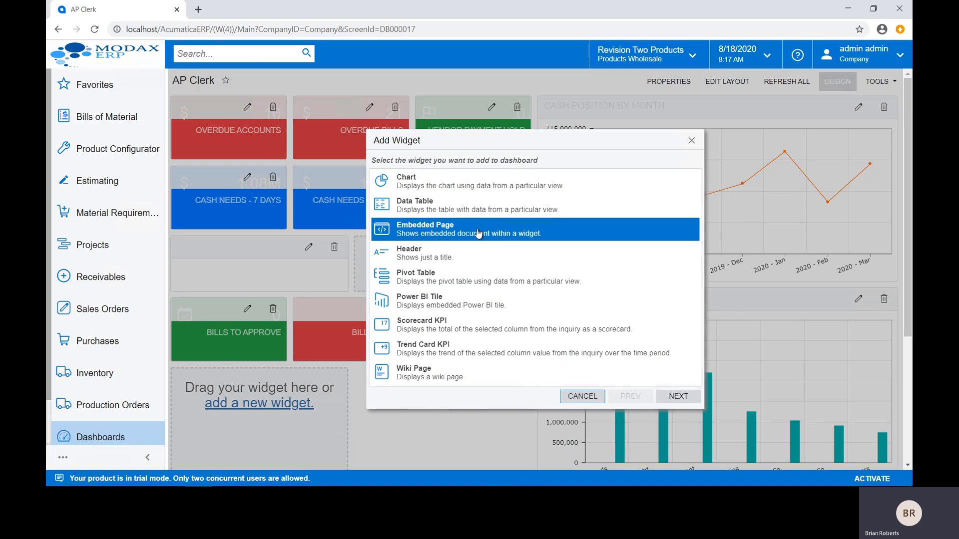
left_click(582, 396)
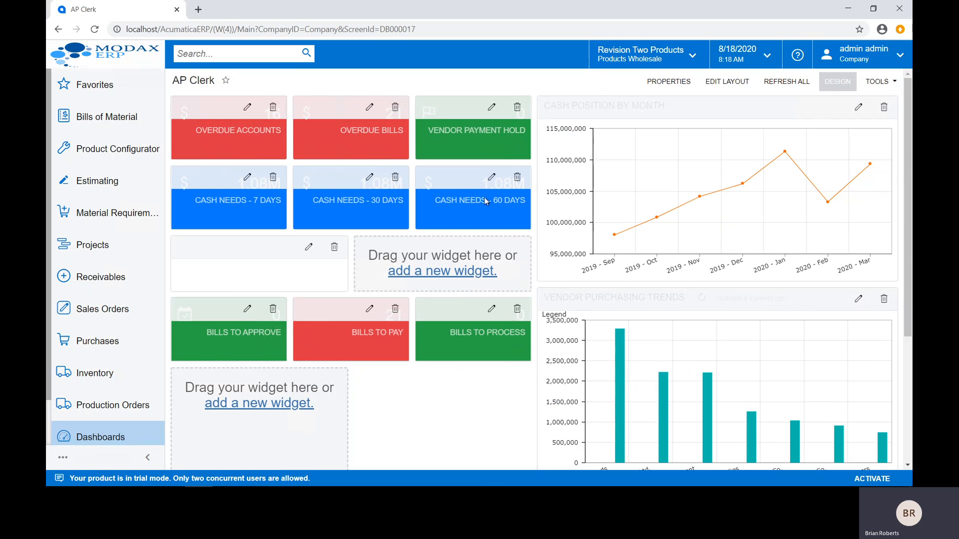
left_click(839, 82)
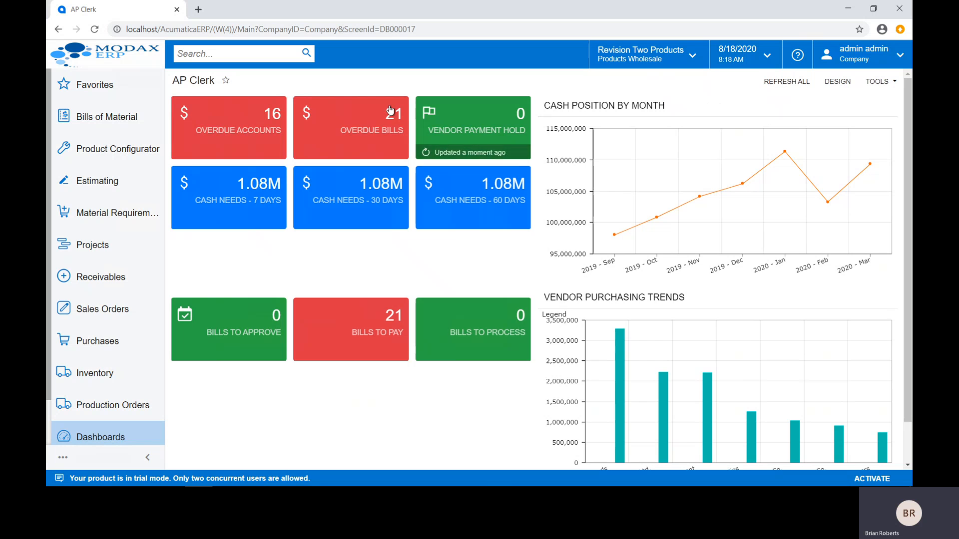
Step: Open the records behind the Overdue Bills widget and switch the list to all records
mouse_move(625, 354)
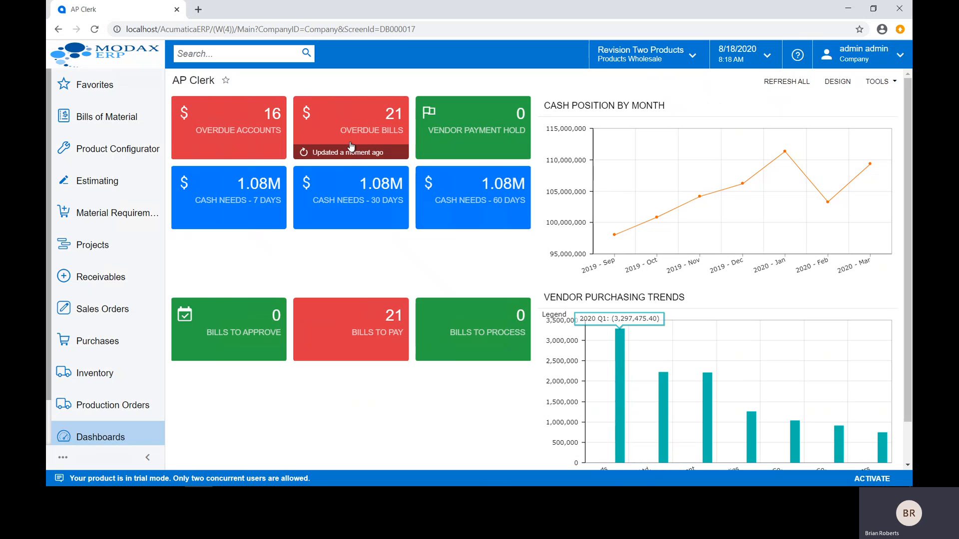
left_click(351, 134)
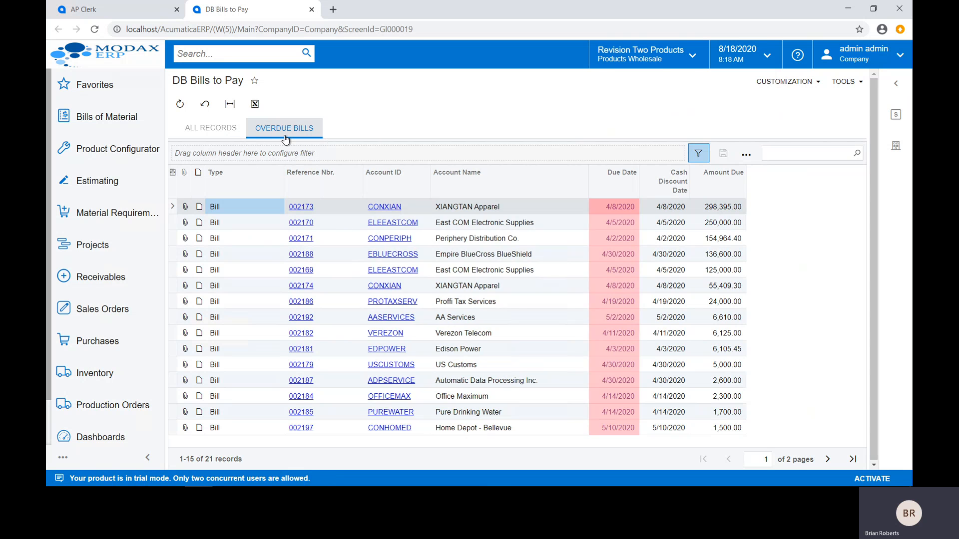
left_click(228, 138)
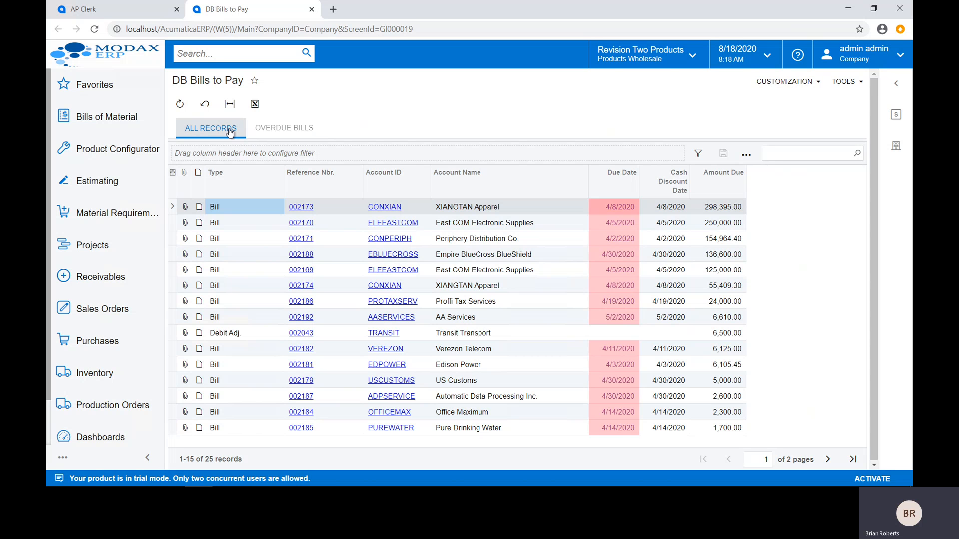
Step: Define a filter for the bills list with a greater-than condition on Amount Due and the value 30000
left_click(697, 154)
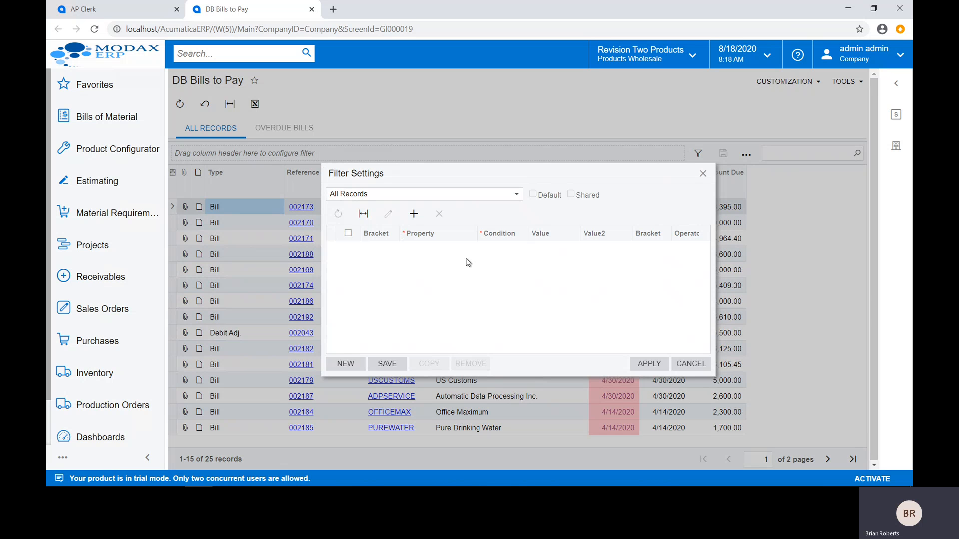
left_click(413, 214)
left_click(462, 251)
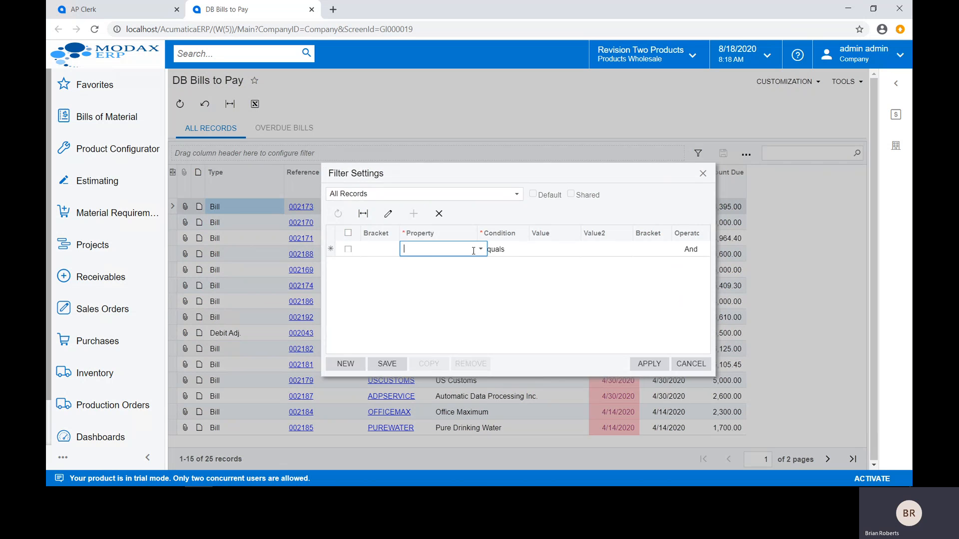
left_click(481, 250)
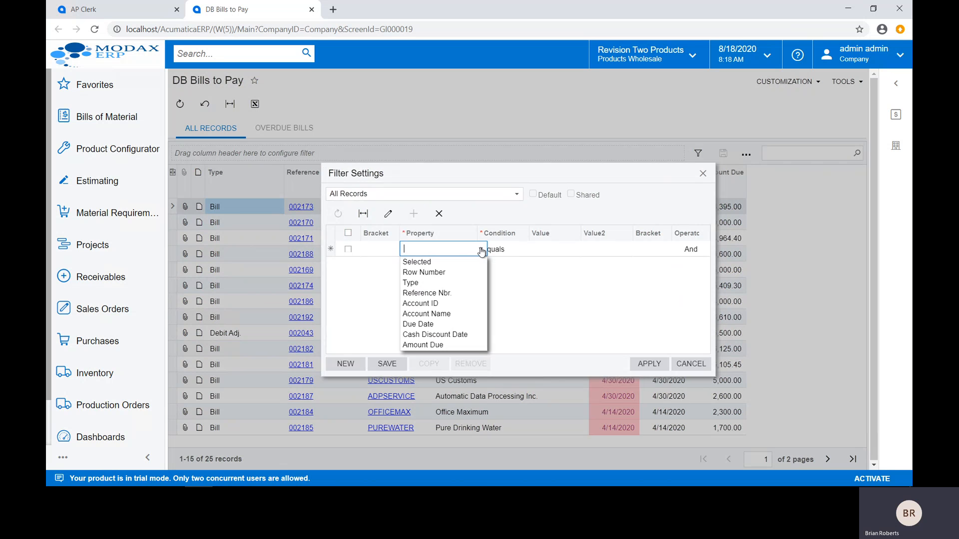
left_click(436, 345)
left_click(529, 250)
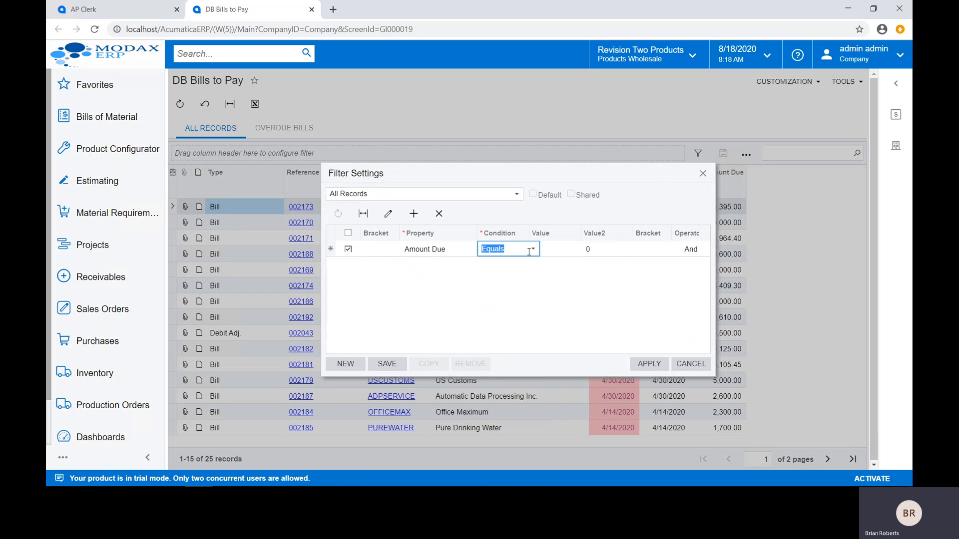
left_click(533, 249)
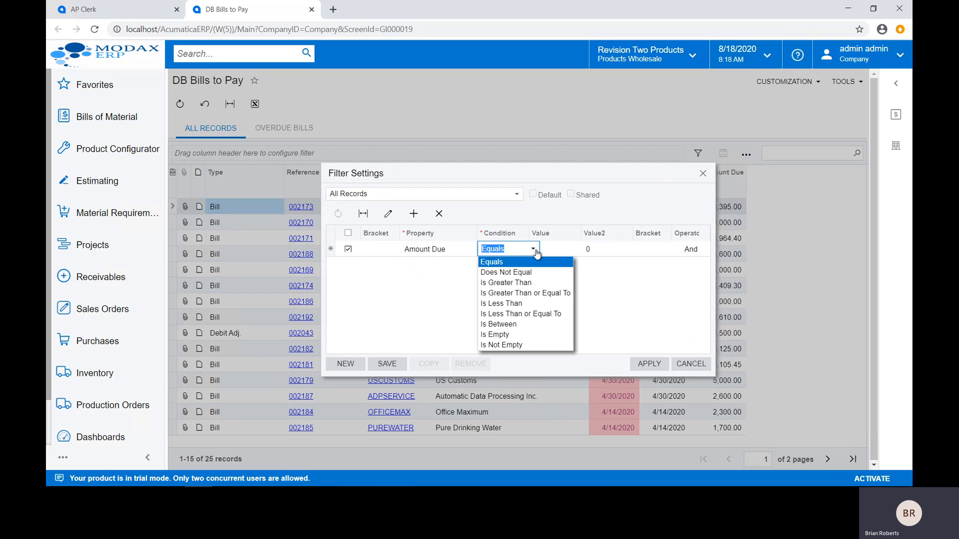
left_click(505, 292)
left_click(566, 250)
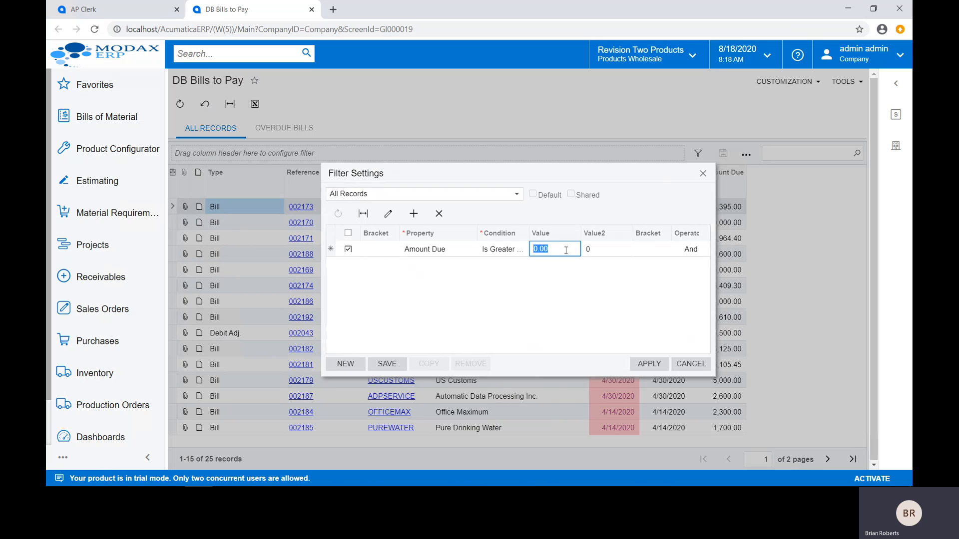
type("30000")
key("Tab")
Step: Save the filter as "Over 30K" and display the bills list with it
left_click(387, 364)
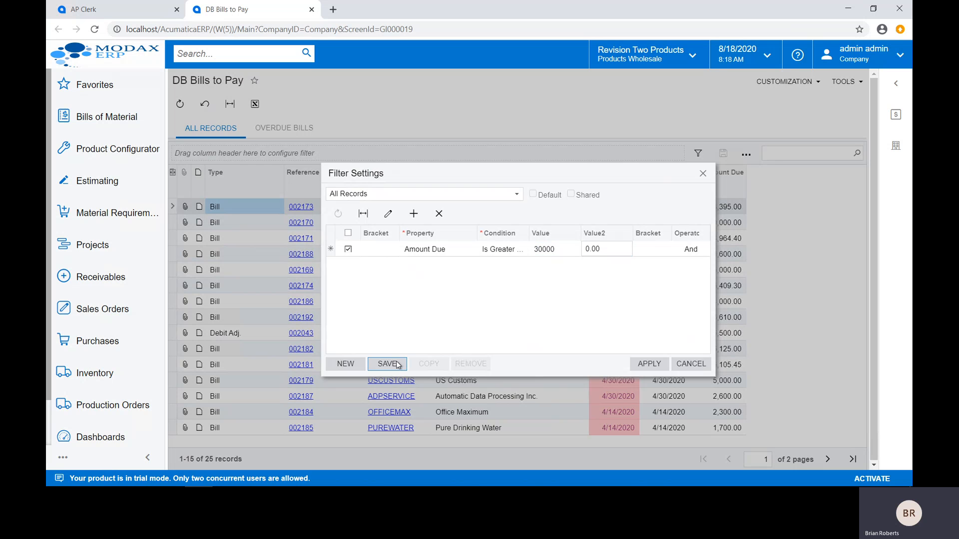
type("Over 30K")
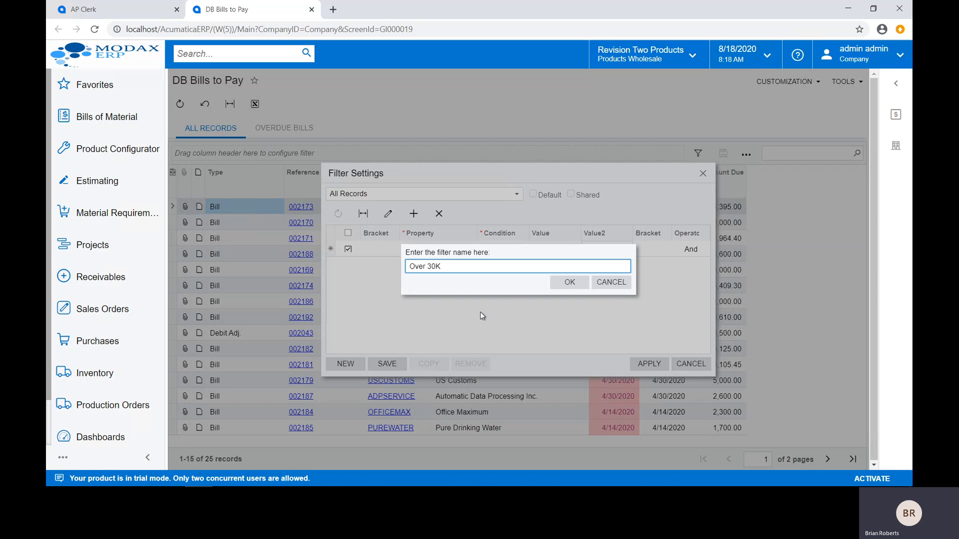
left_click(568, 283)
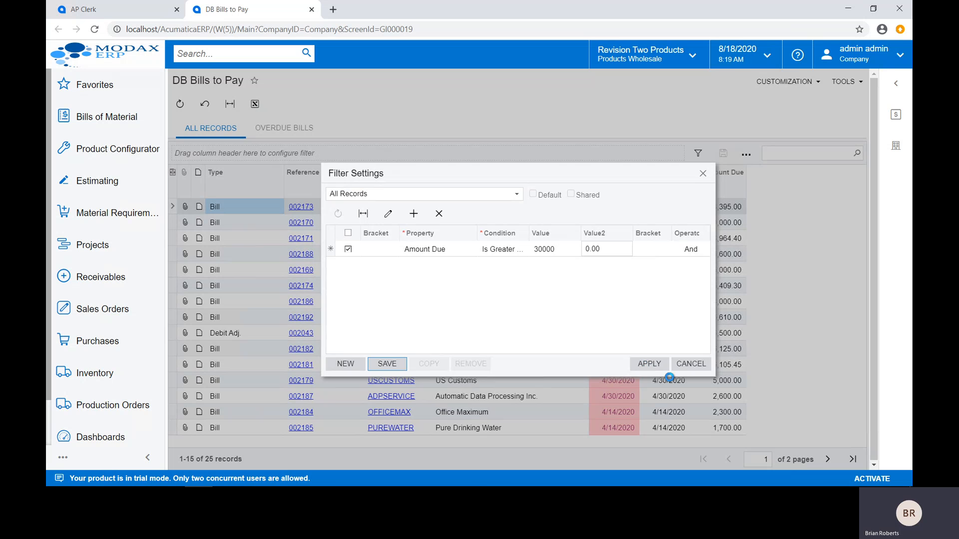
left_click(628, 366)
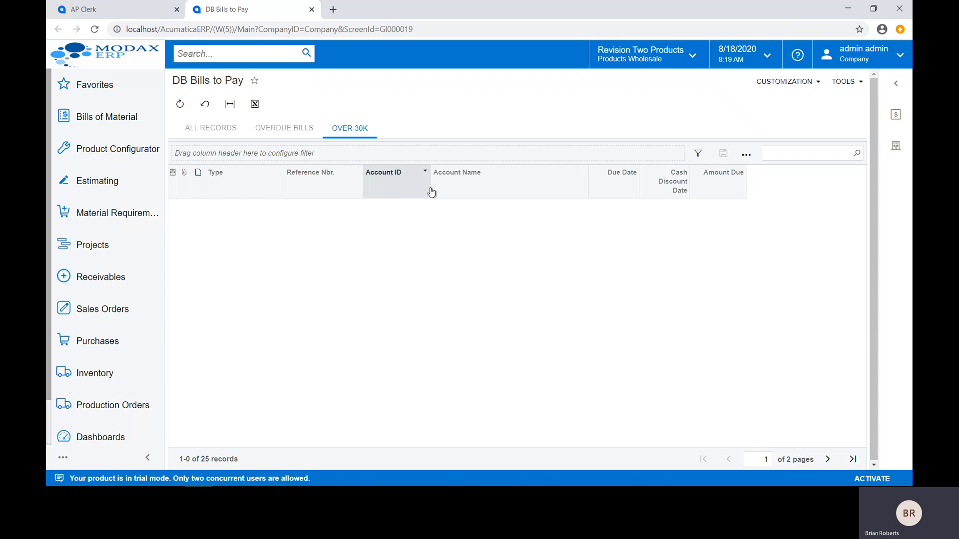
left_click(356, 134)
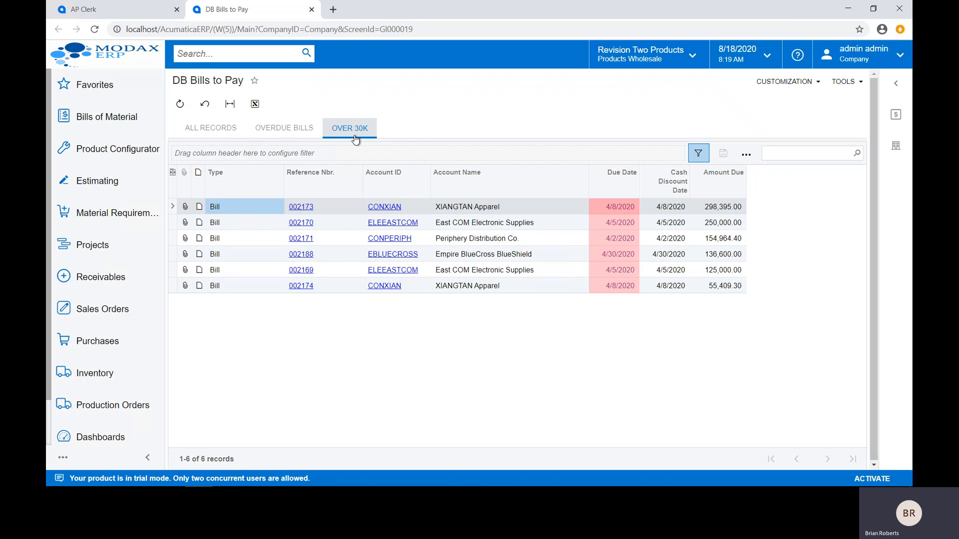
Step: View the Overdue Bills and All Records versions of the list, and close the bills page to return to the AP Clerk dashboard
left_click(286, 129)
left_click(209, 131)
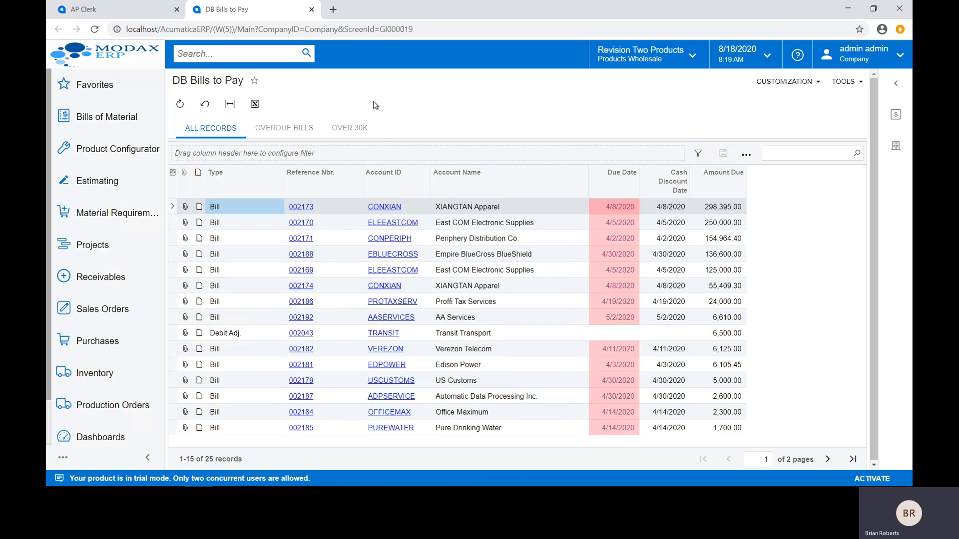
left_click(311, 10)
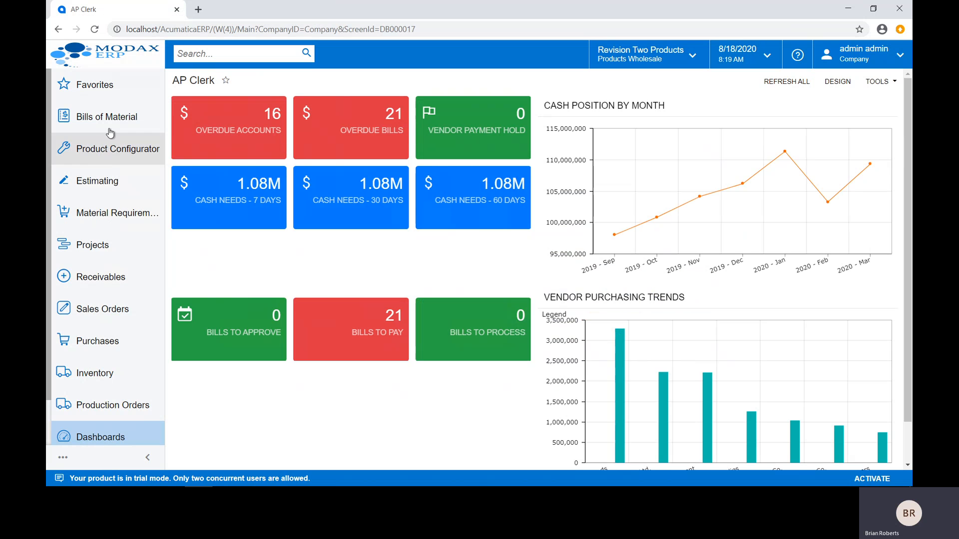
Step: Look through the screens listed in the Sales Orders workspace and in Favorites
left_click(100, 312)
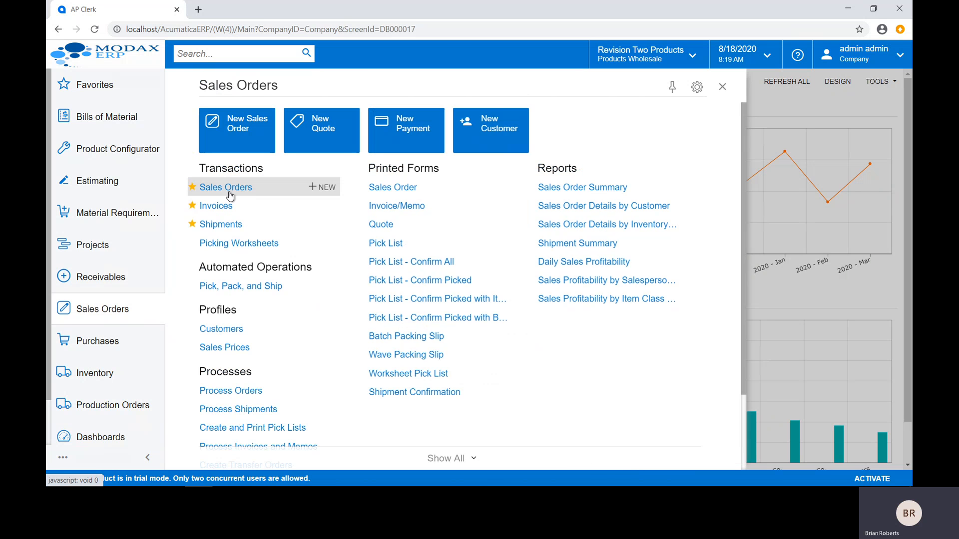
left_click(98, 88)
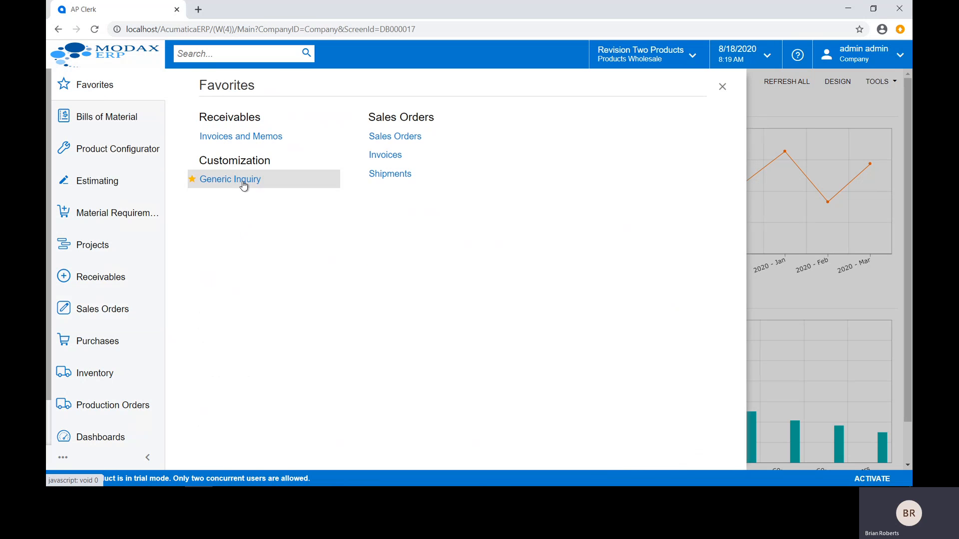
Step: Start a new sales order from the Sales Orders workspace and select Bartending School as its customer
left_click(107, 314)
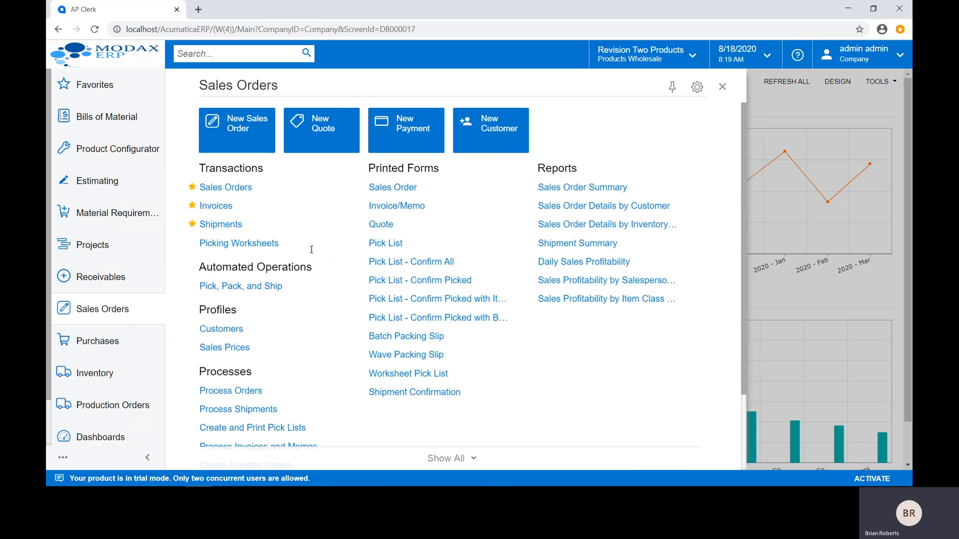
mouse_move(319, 188)
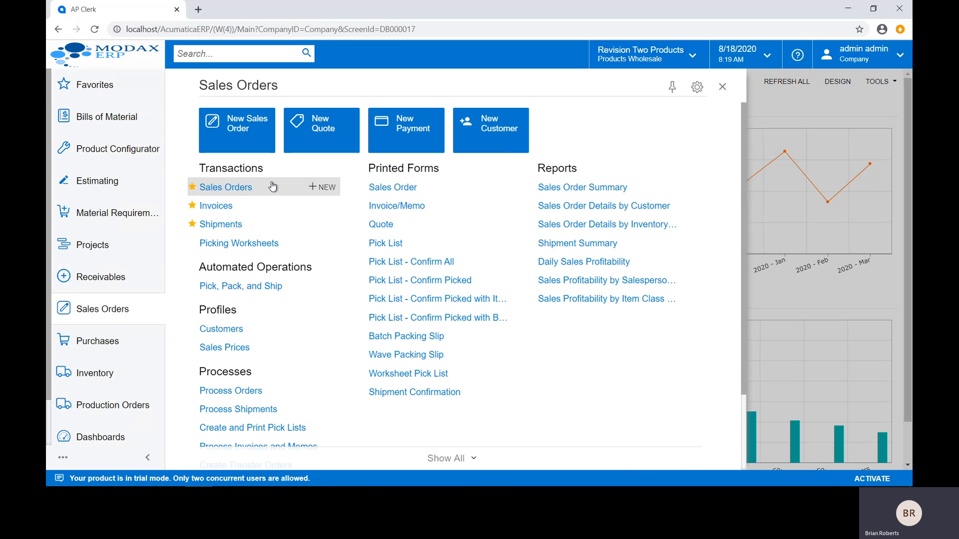
left_click(241, 137)
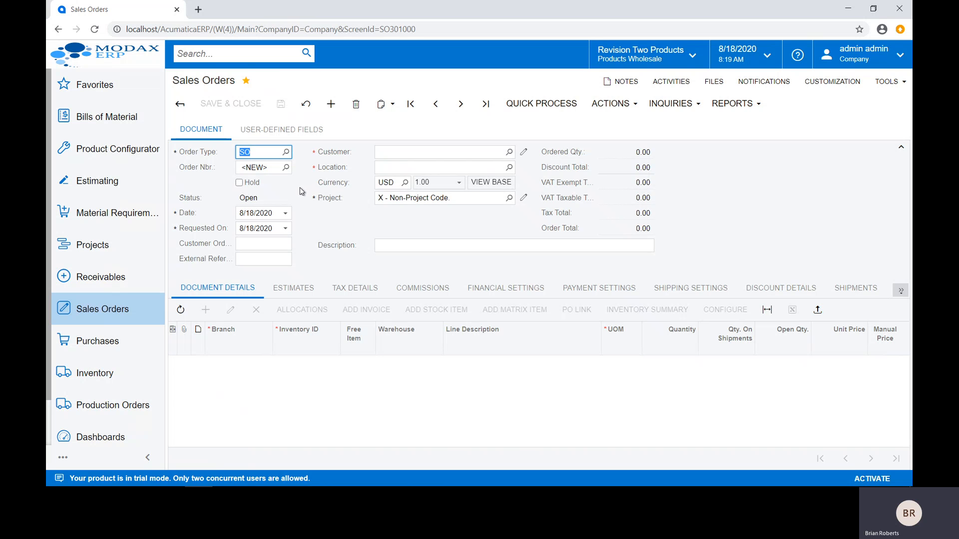
left_click(508, 153)
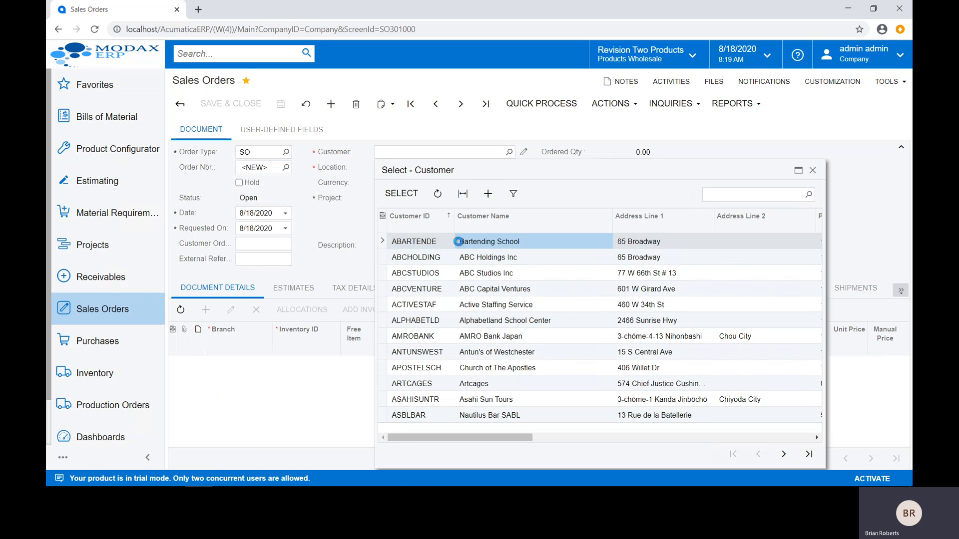
double_click(458, 242)
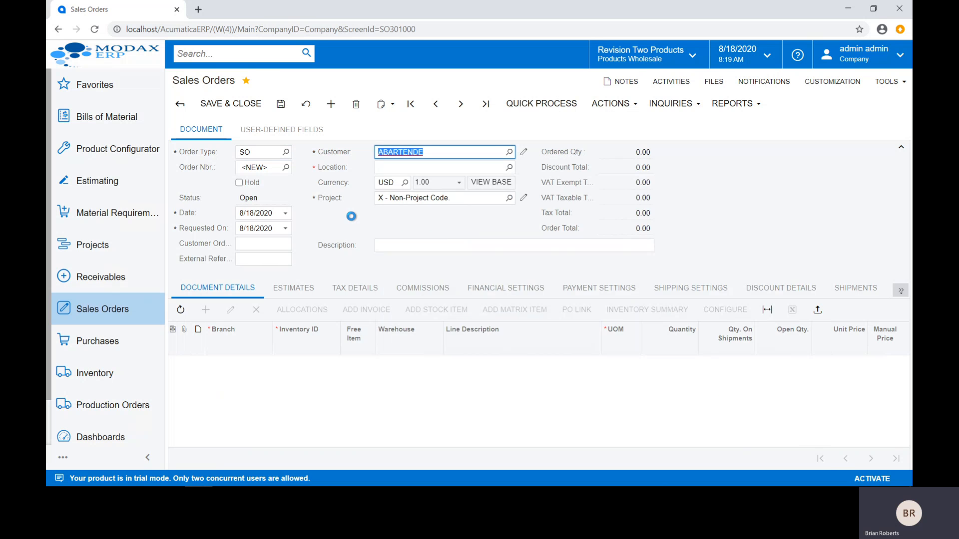
left_click(270, 365)
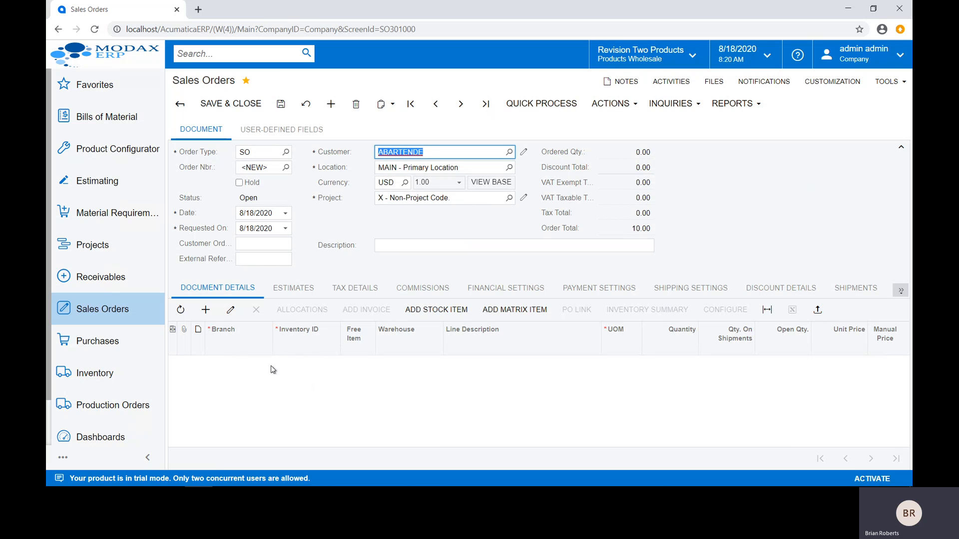
Step: Add a document line to the order by looking up "acer" and choosing inventory item AACOMPUT01
left_click(207, 313)
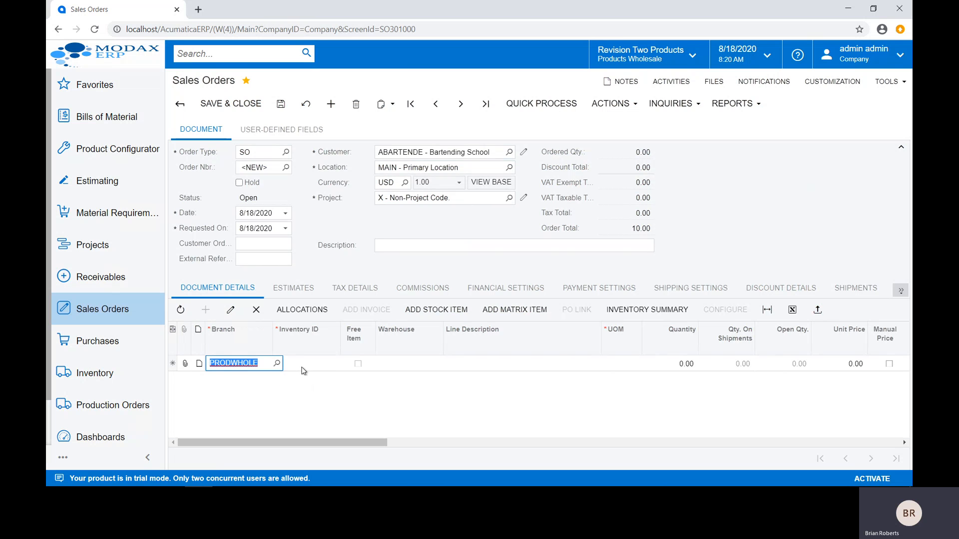
left_click(302, 364)
type("acer")
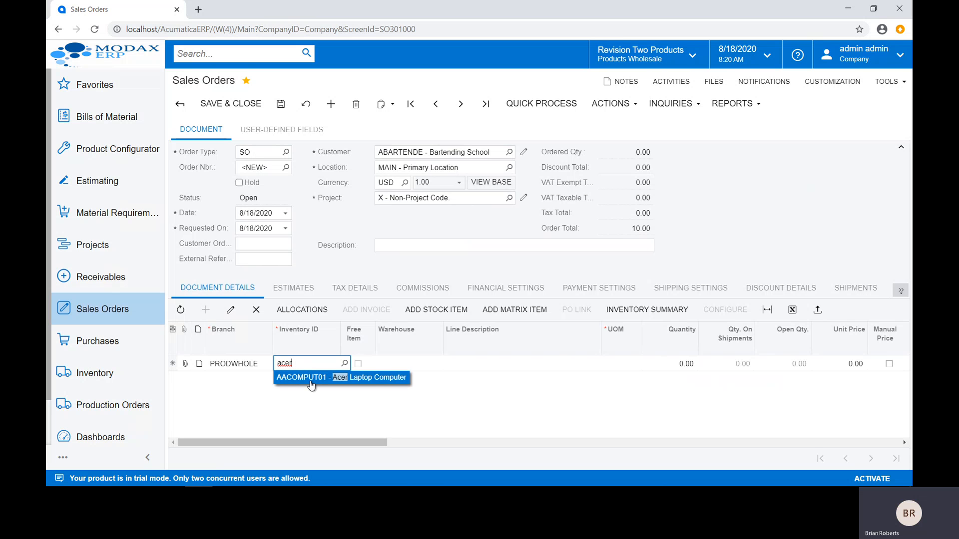
left_click(310, 379)
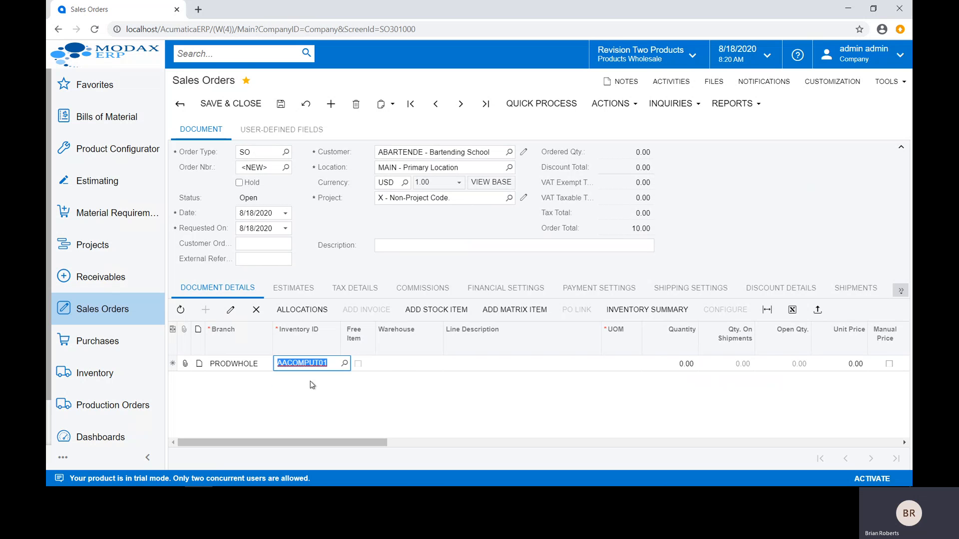
key("Tab")
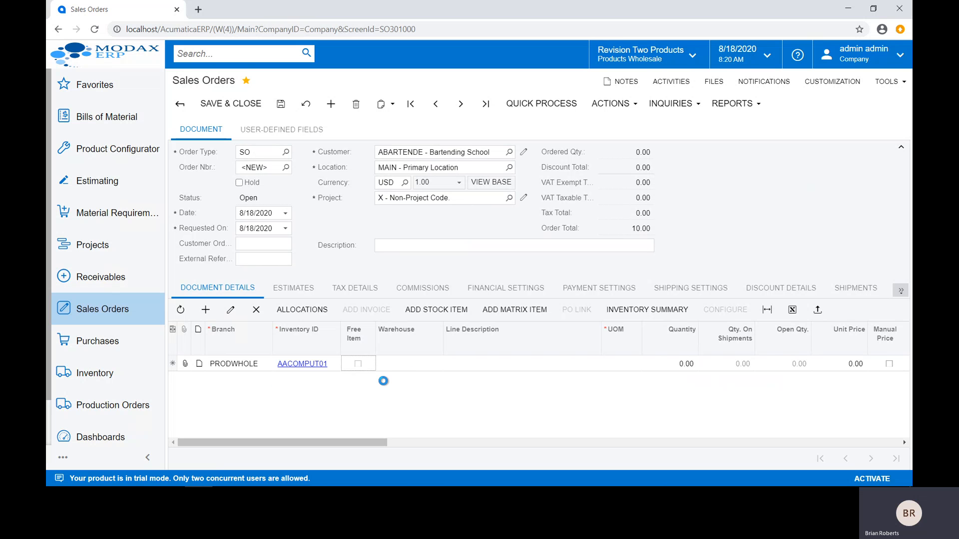
Step: Set the quantity of the Acer Laptop Computer line to 1, keeping its default warehouse, description and unit
key("Tab")
key("Tab")
key("Tab")
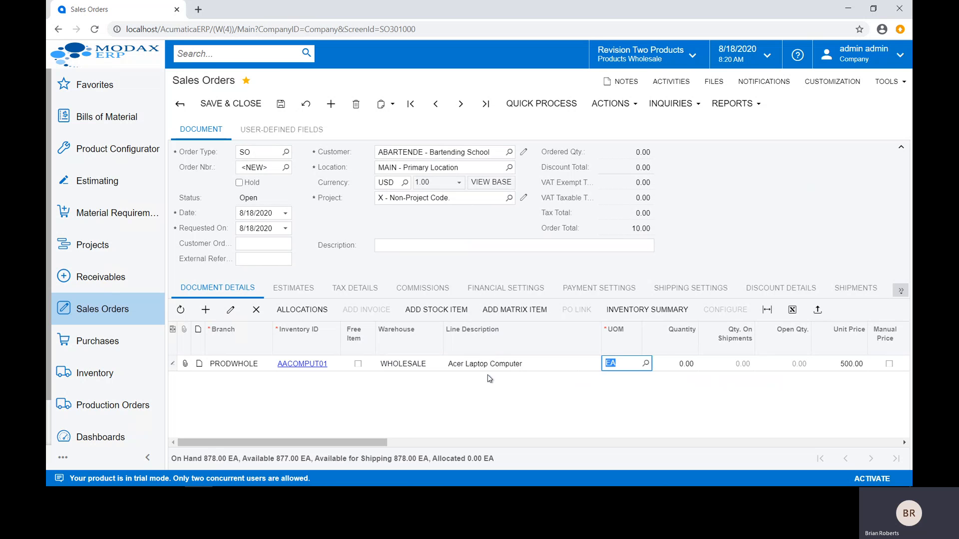
key("Tab")
type("1")
key("Tab")
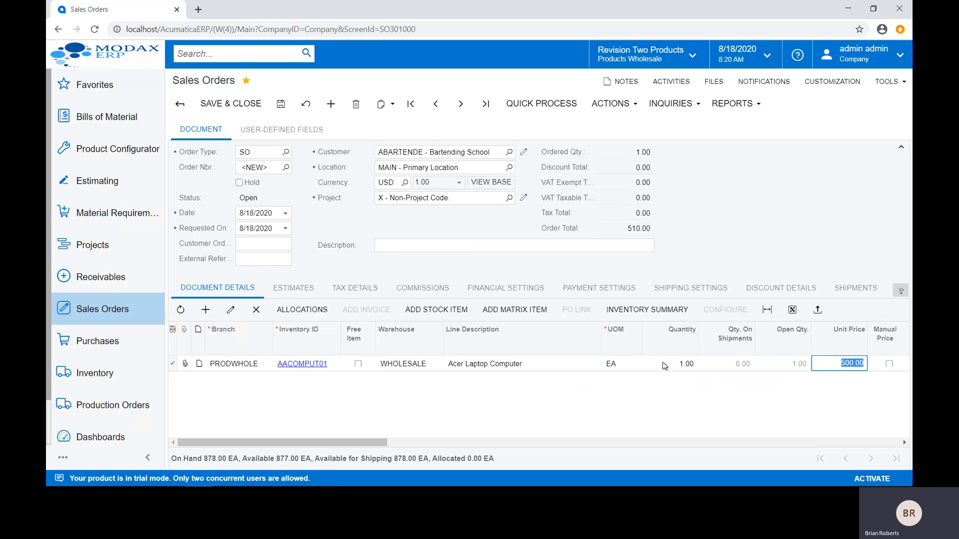
Step: Change the Acer Laptop Computer line's quantity to 3, and delete the line from the order
left_click(662, 363)
type("3")
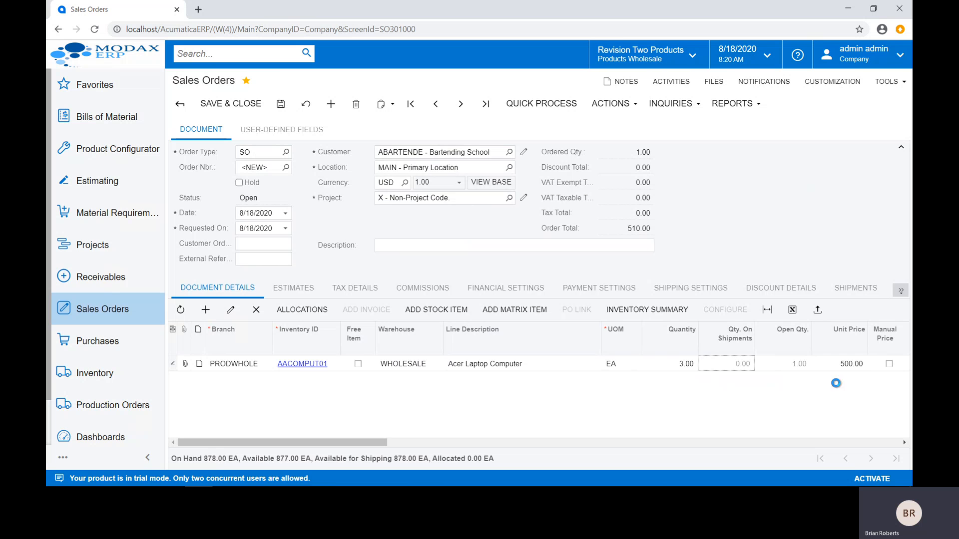
left_click(845, 385)
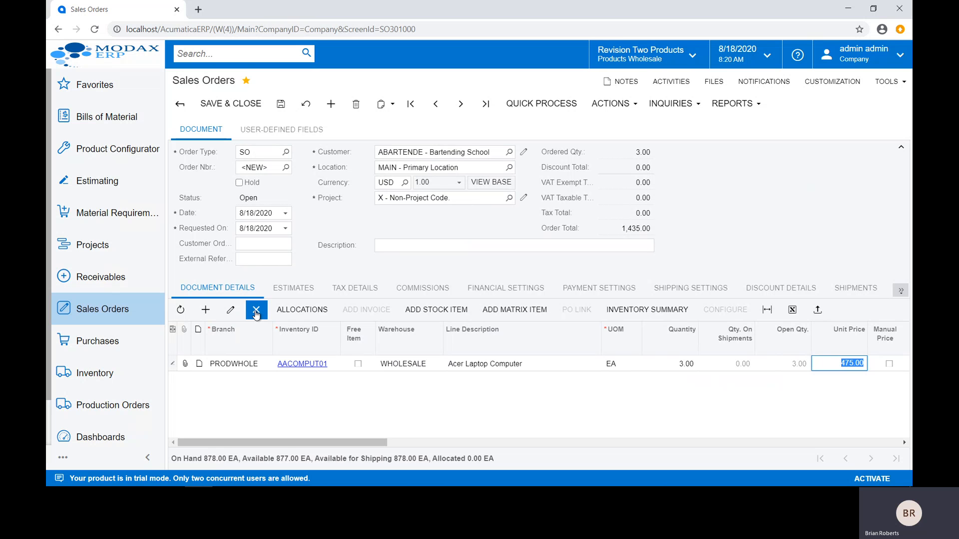
left_click(256, 313)
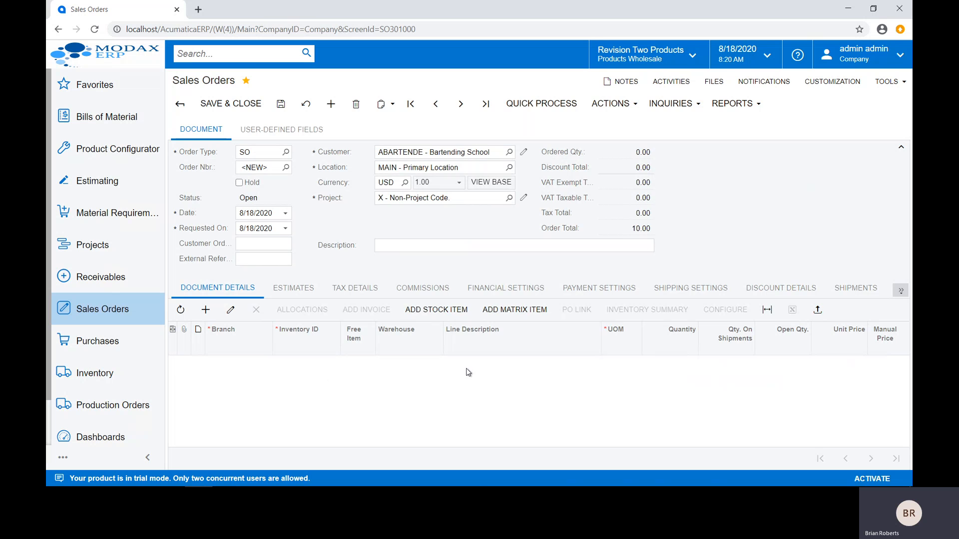
Step: Look up stock items for the order and restrict the list to items sold since 5/11/2016
left_click(438, 318)
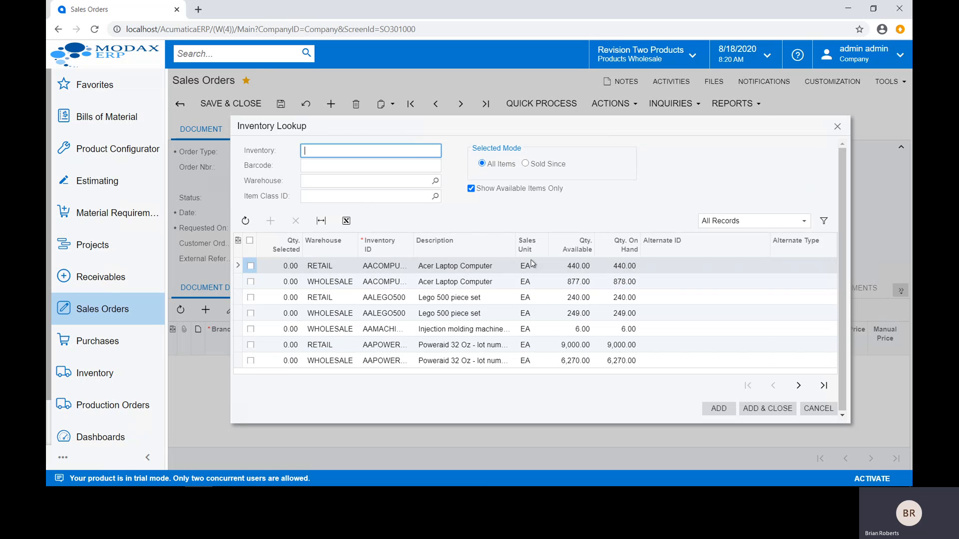
left_click(525, 165)
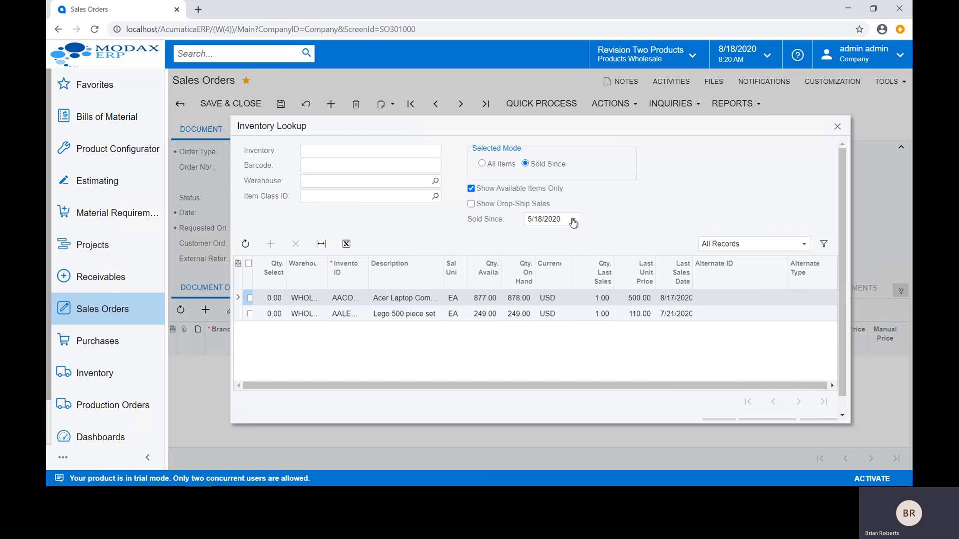
left_click(573, 220)
left_click(650, 234)
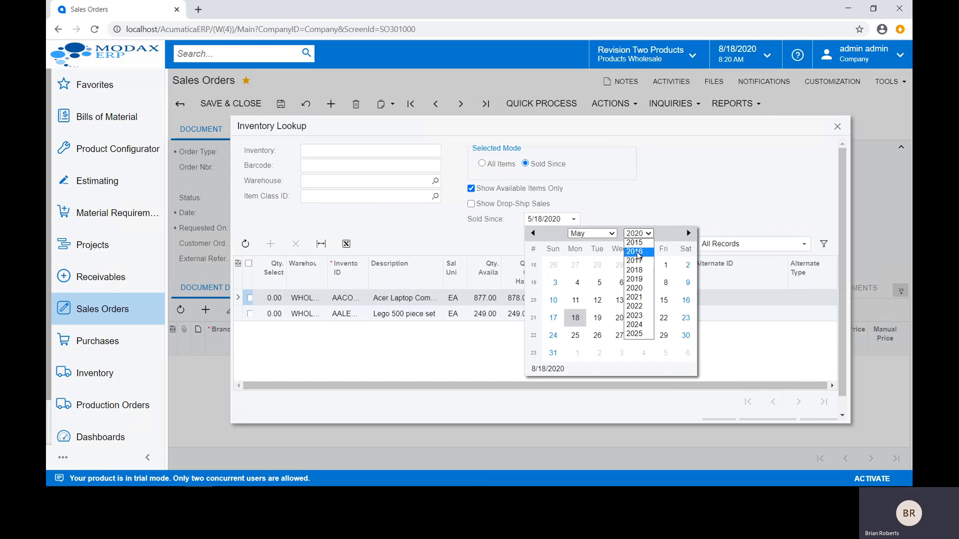
left_click(638, 252)
left_click(618, 282)
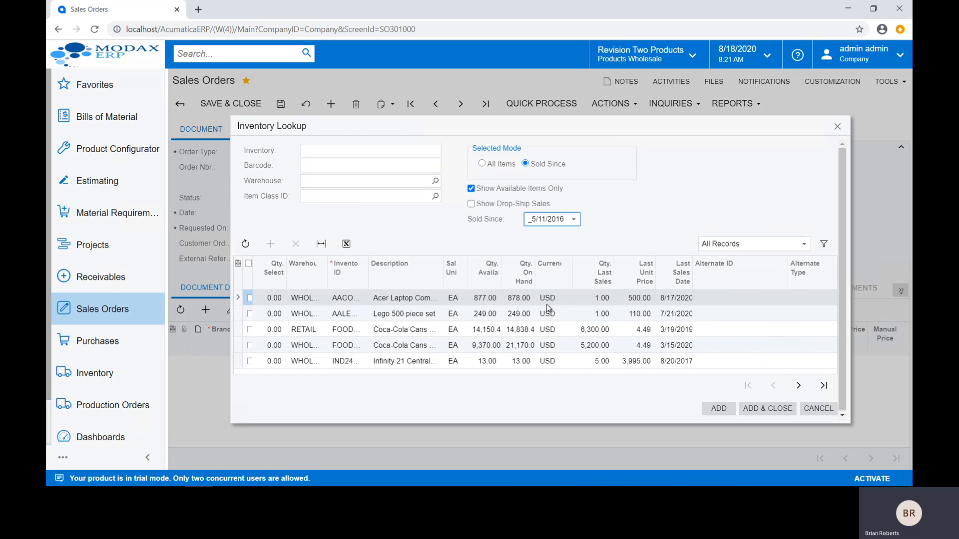
Step: Add one Acer Laptop Computer from the item lookup to the order, and save the sales order
left_click(251, 299)
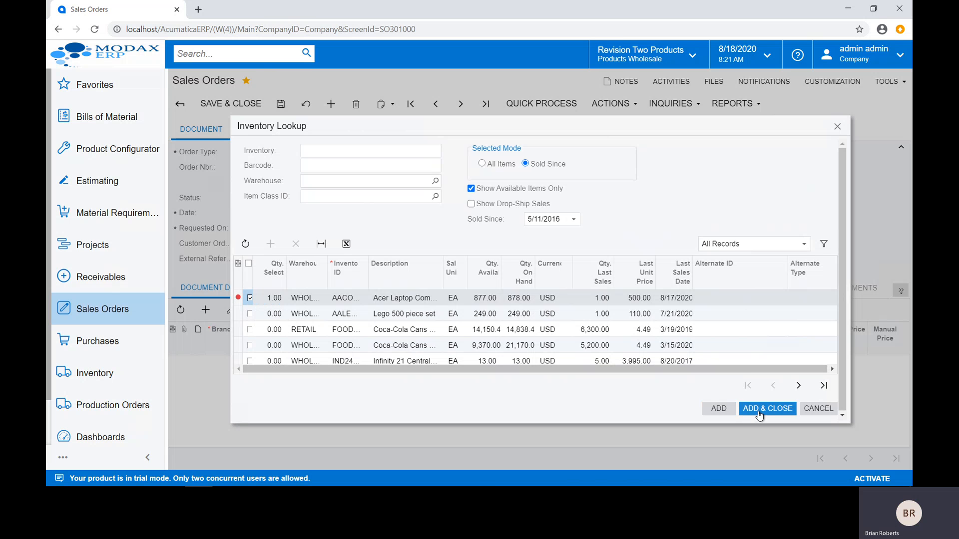
left_click(739, 410)
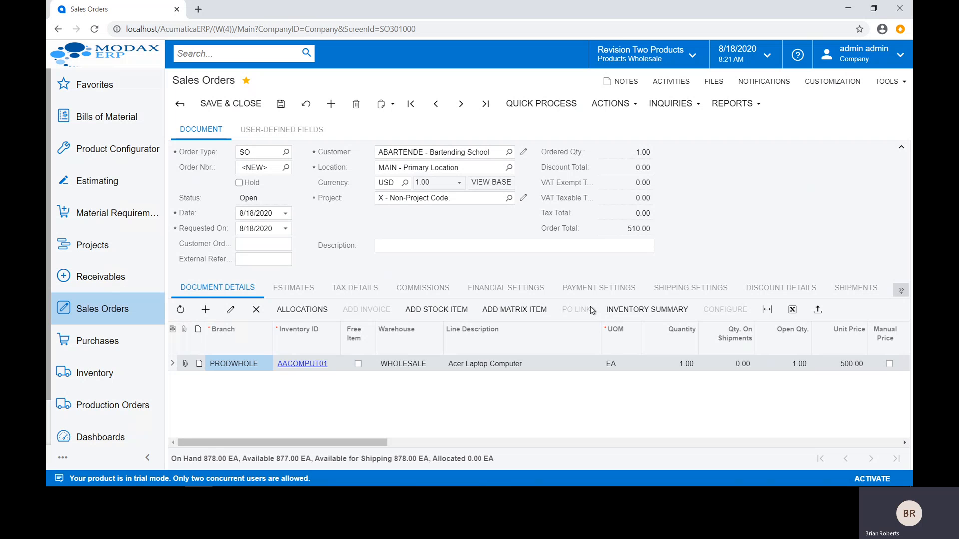
left_click(280, 106)
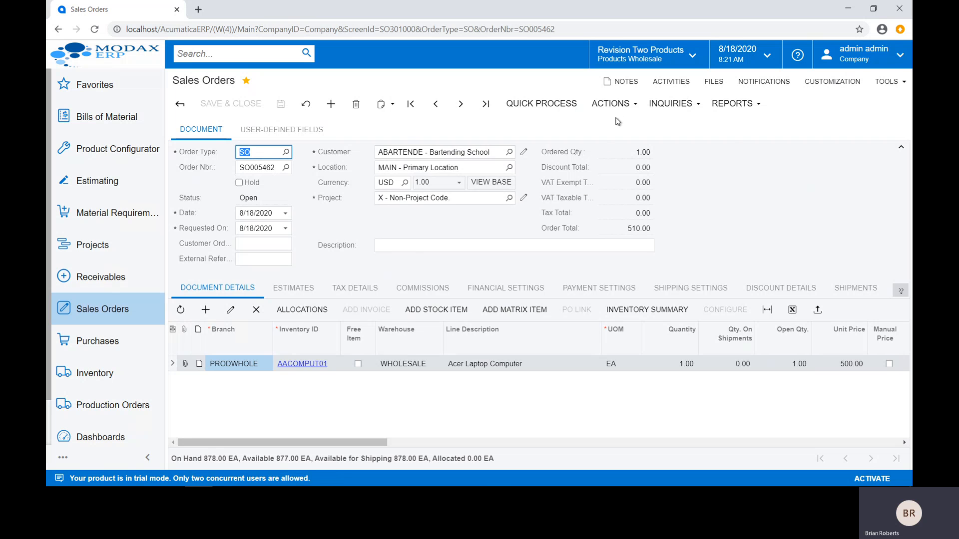
Step: Email the saved sales order to the customer
left_click(619, 106)
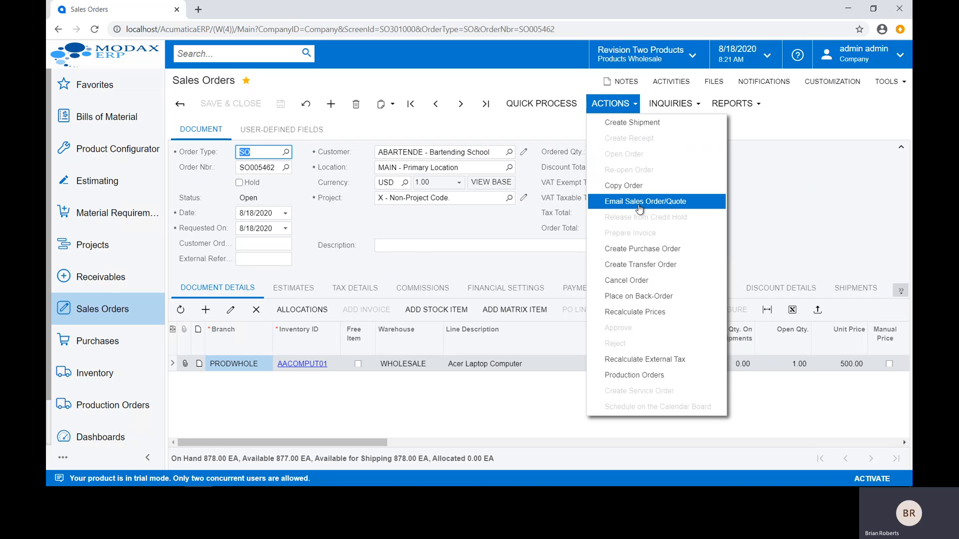
left_click(640, 203)
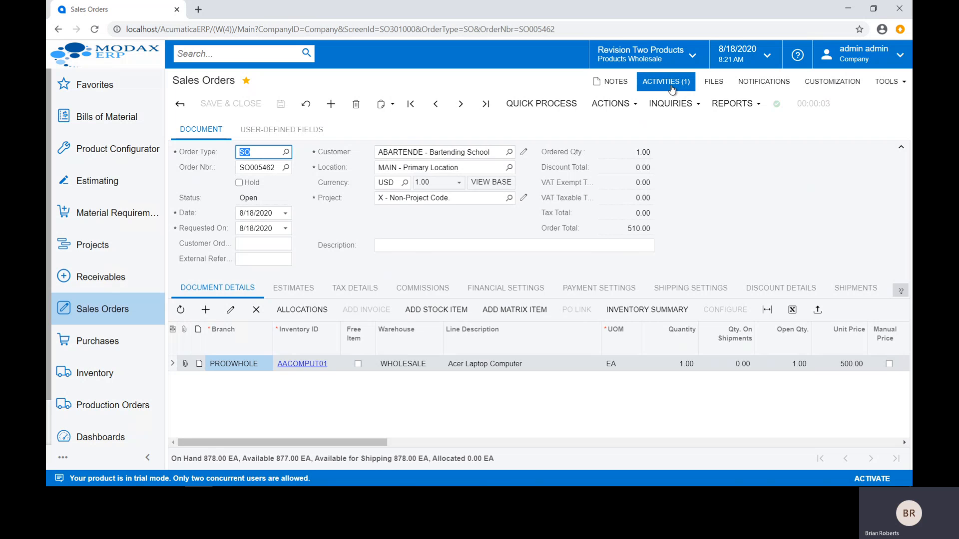
key("ctrl")
key("ctrl")
Step: Review the email logged in the order's activities and its attached sales order document, and close them
left_click(660, 83)
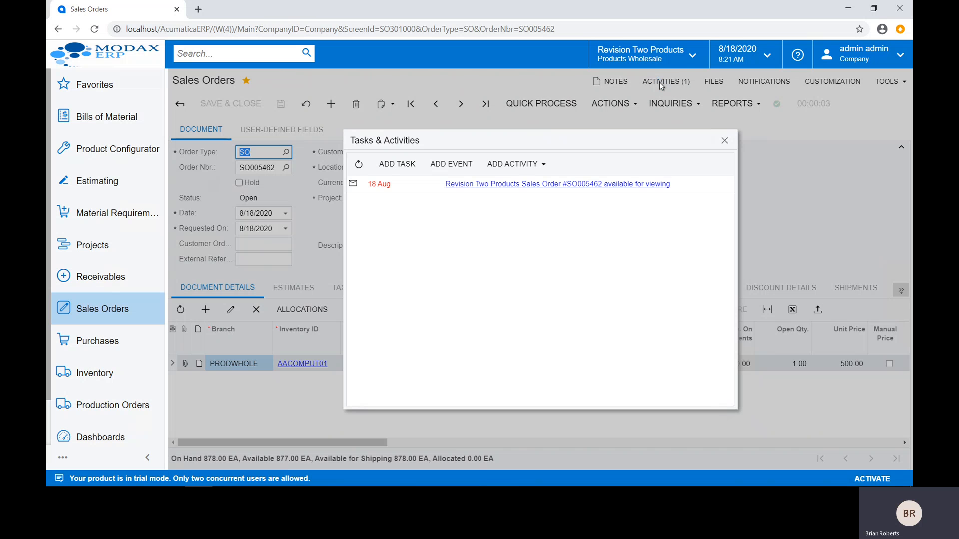
left_click(500, 191)
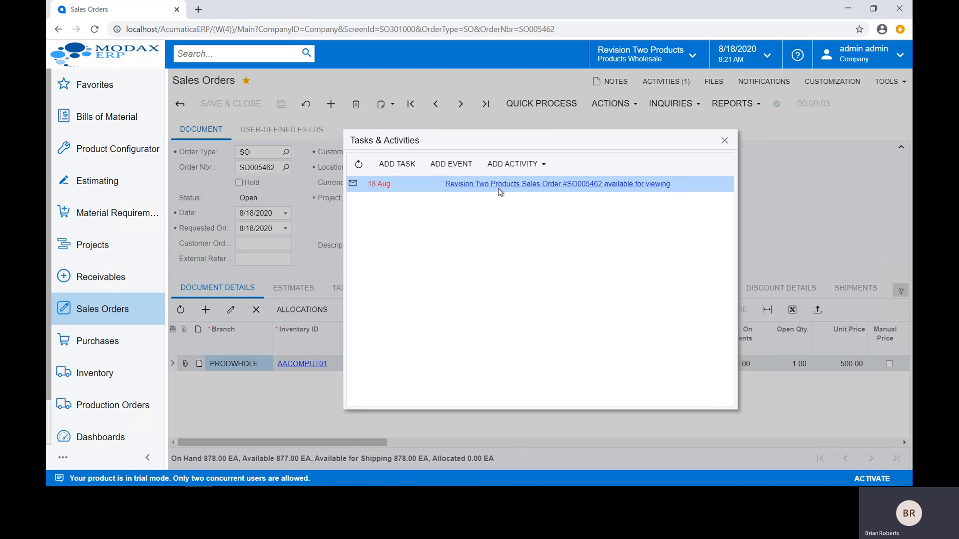
left_click(496, 184)
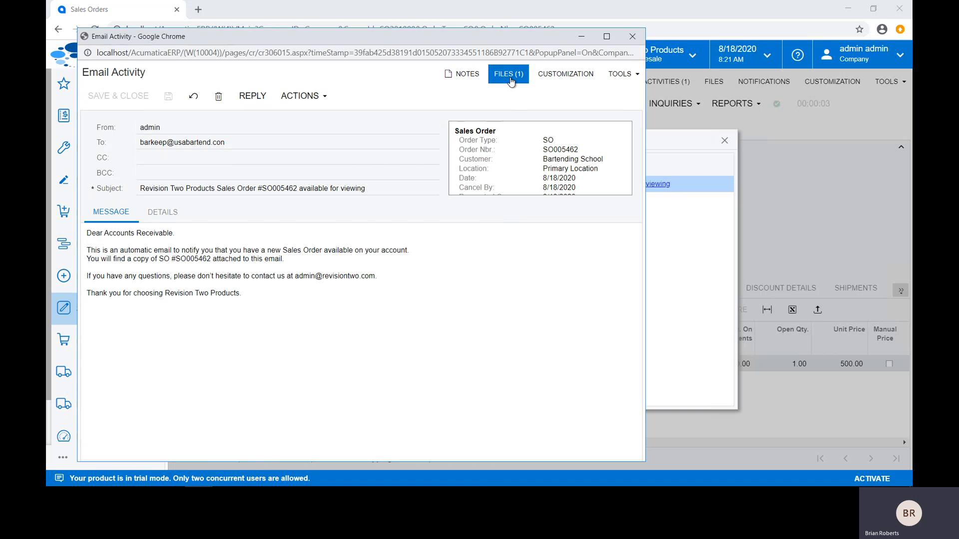
left_click(508, 74)
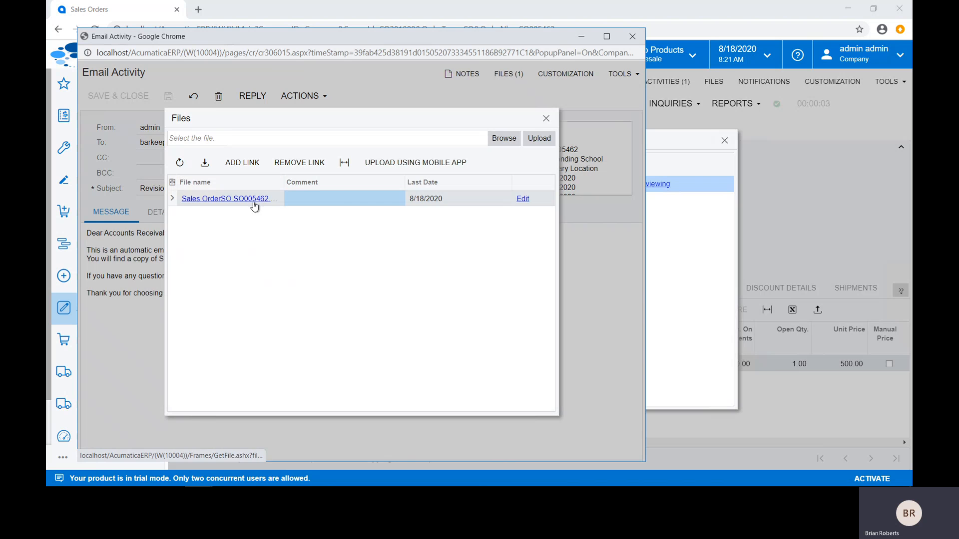
left_click(254, 200)
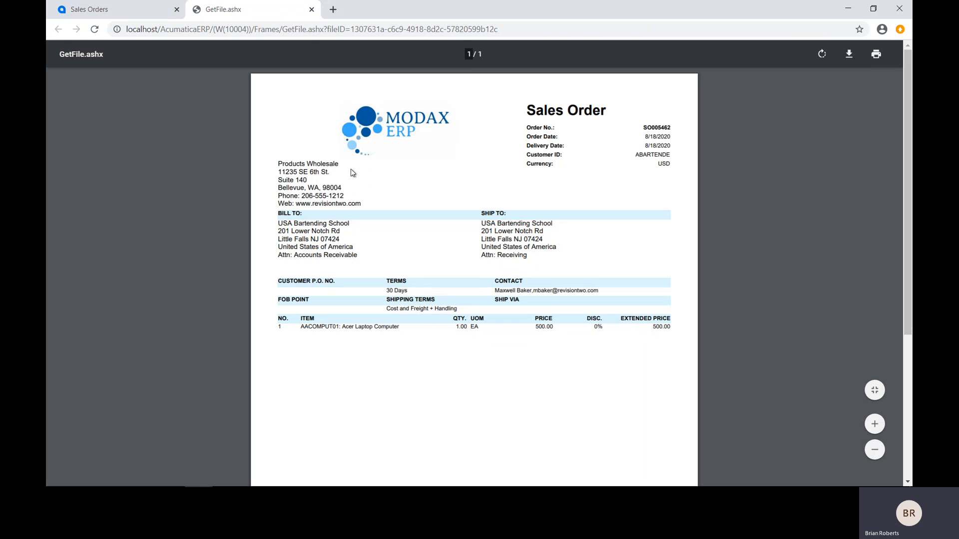
left_click(311, 9)
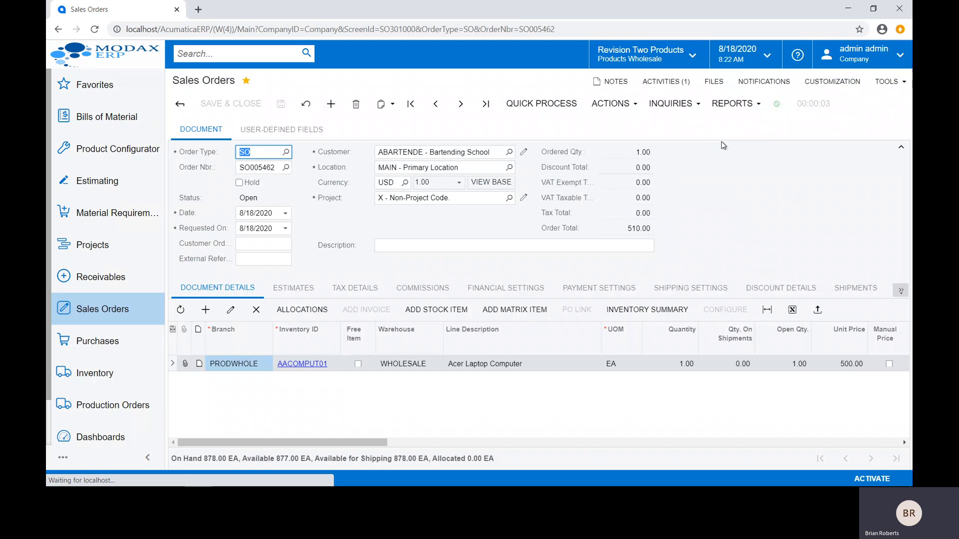
left_click(724, 140)
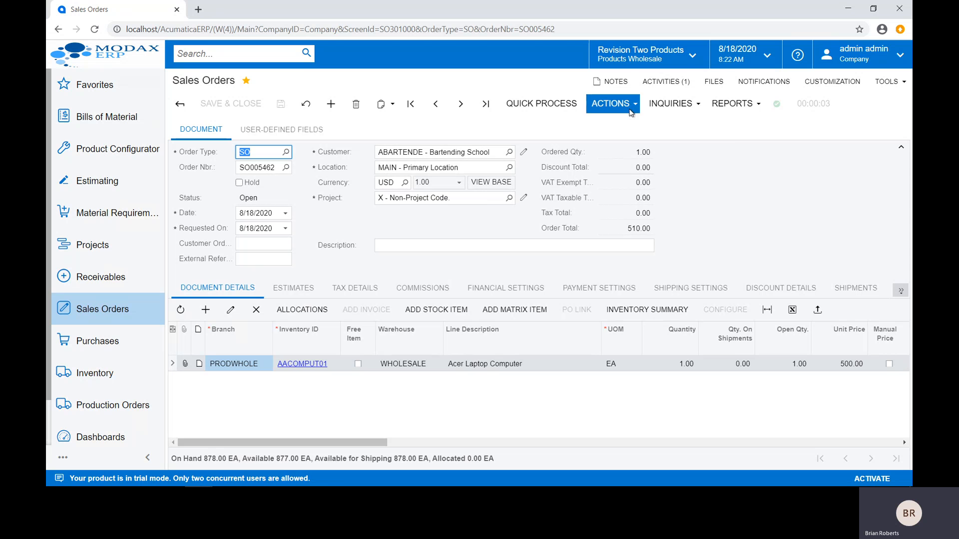
Step: Create a shipment for the sales order dated 8/18/2020 from the WHOLESALE warehouse
left_click(630, 111)
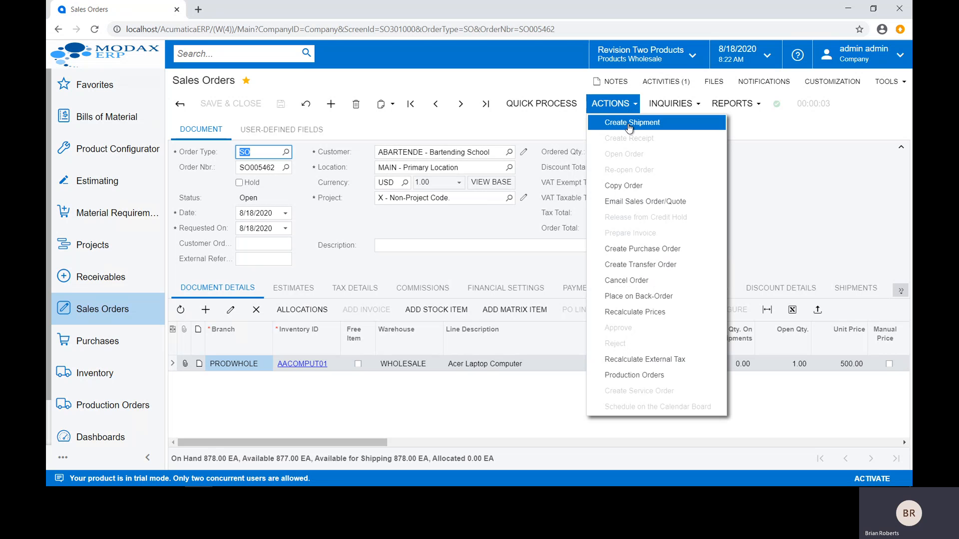
left_click(630, 125)
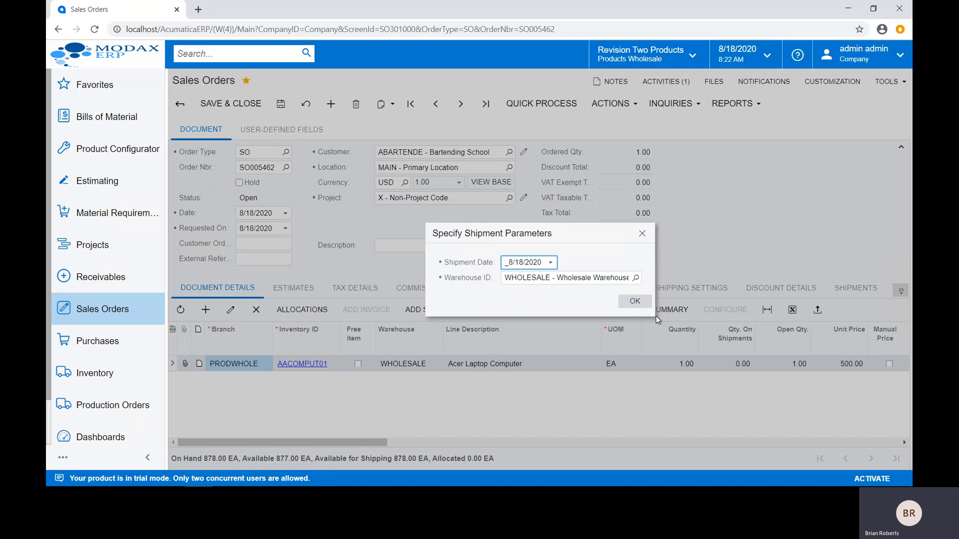
left_click(635, 301)
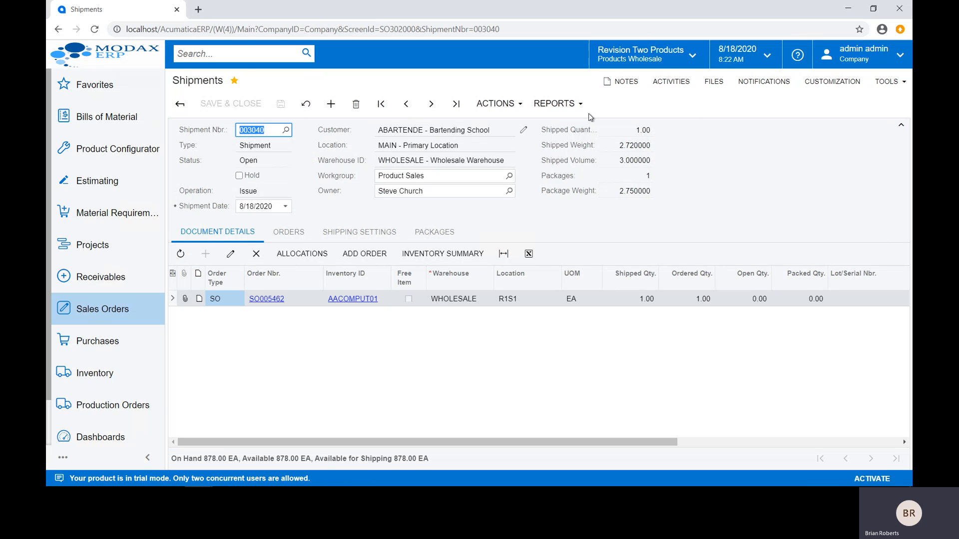
Step: Generate the shipment's pick list, review it, and return to the shipment
left_click(501, 107)
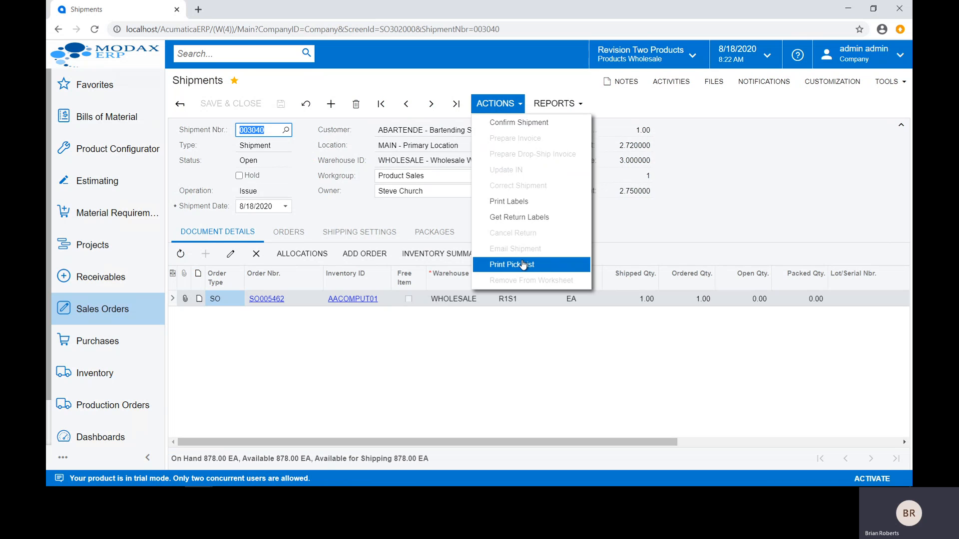
left_click(517, 264)
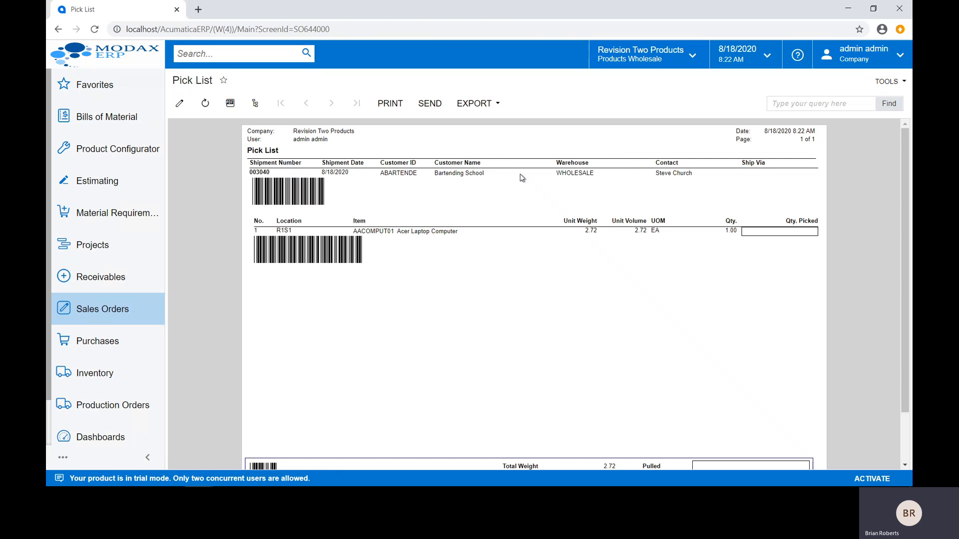
left_click(350, 203)
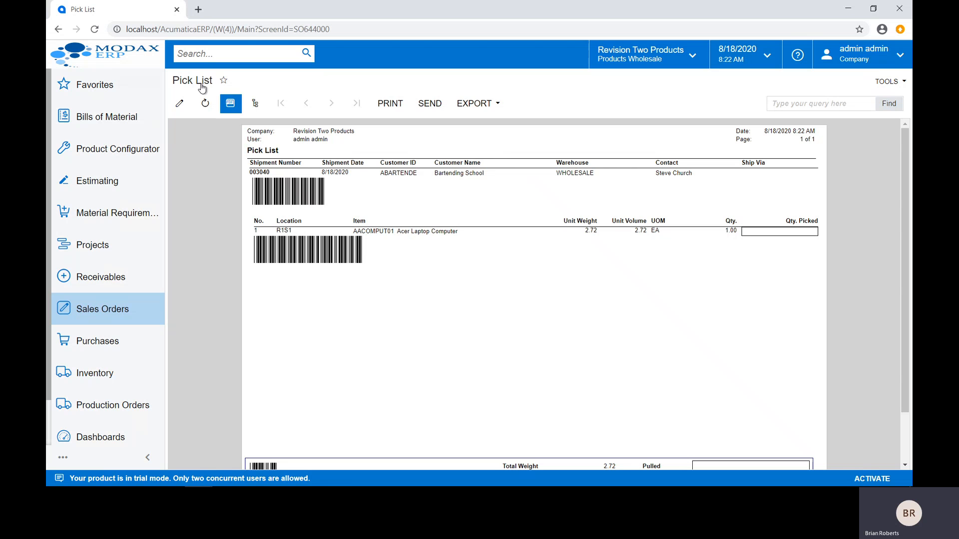
left_click(58, 30)
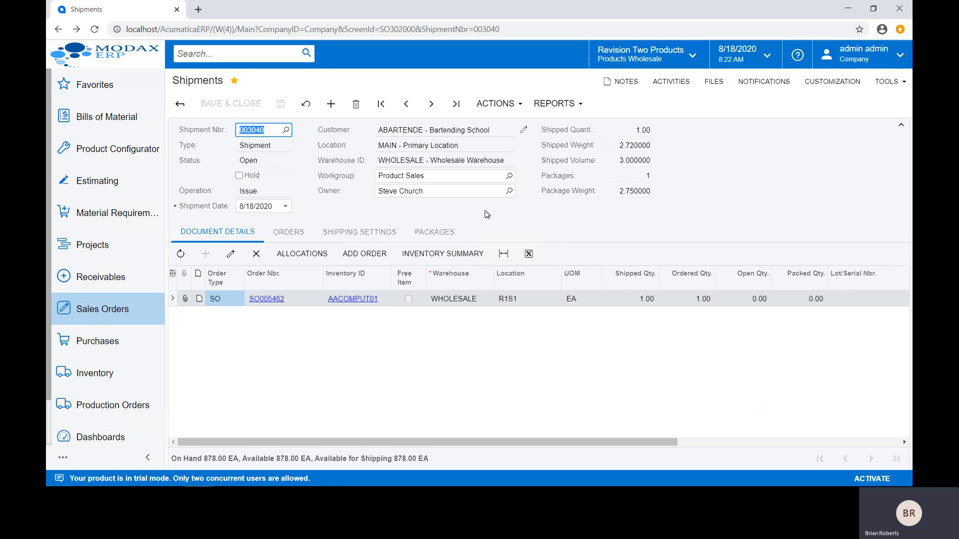
Step: Review the shipment's packages, shipping settings and available Ship Via carriers, and return to the document details
left_click(446, 234)
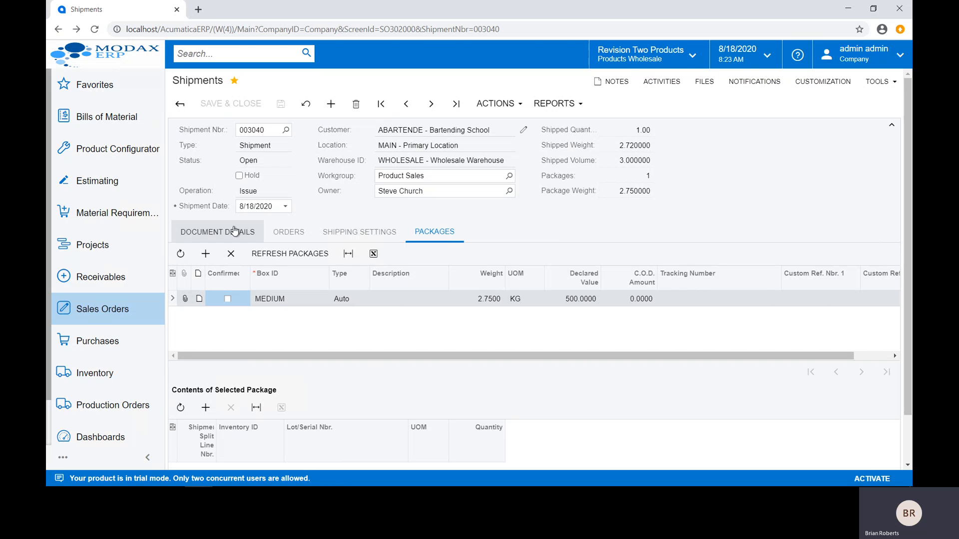
left_click(342, 239)
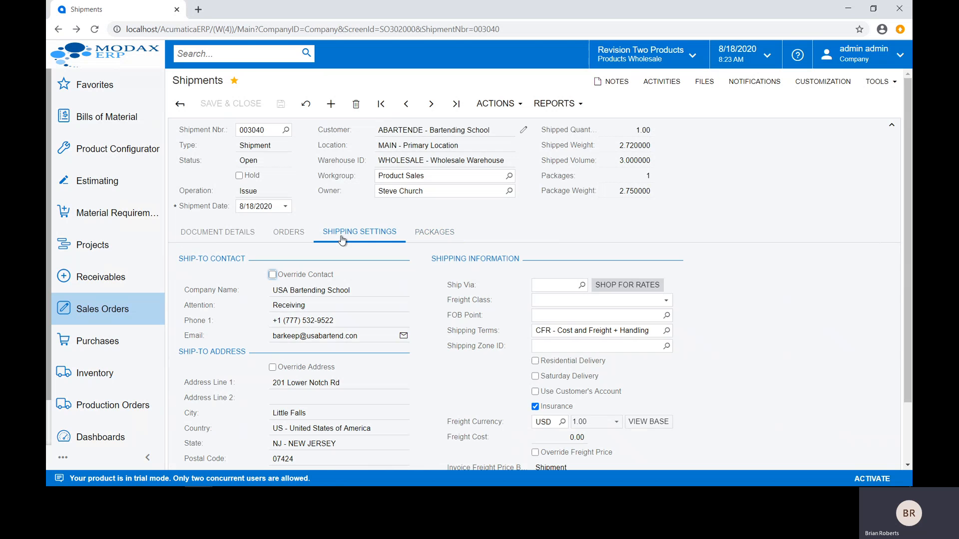
left_click(582, 286)
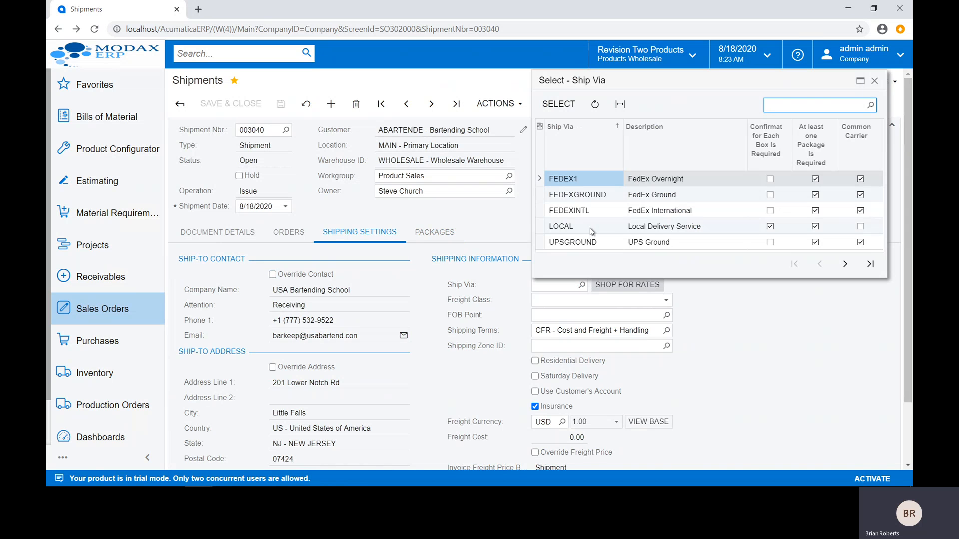
left_click(697, 304)
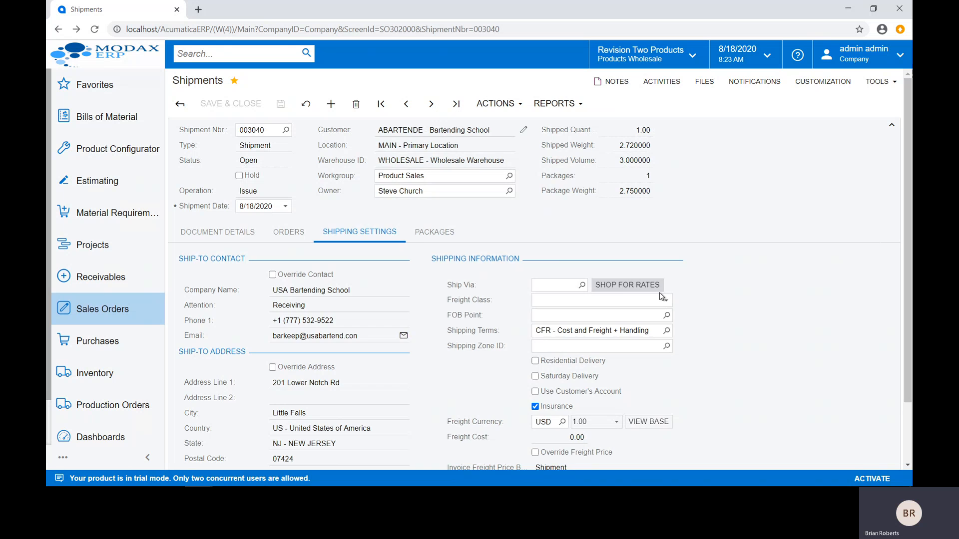
left_click(238, 240)
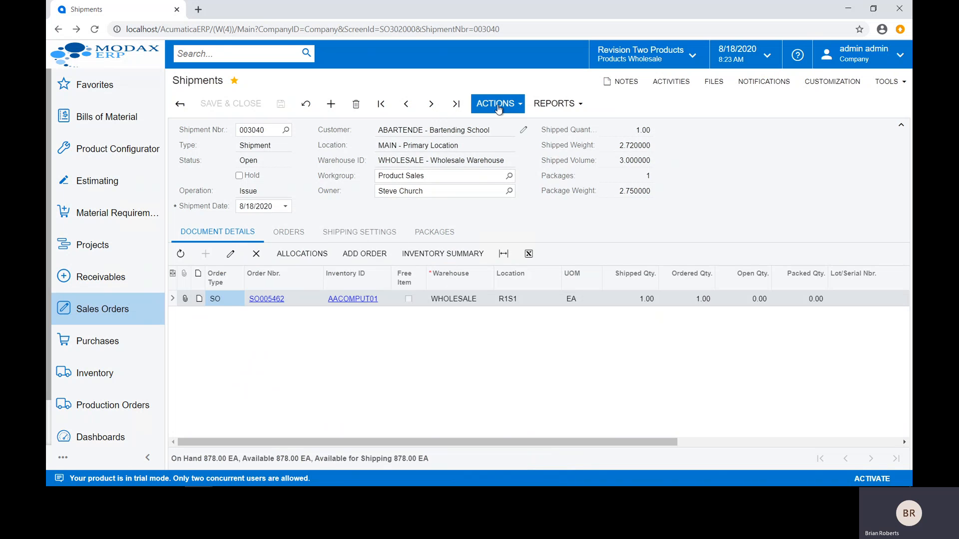
Step: Confirm the open shipment
left_click(498, 106)
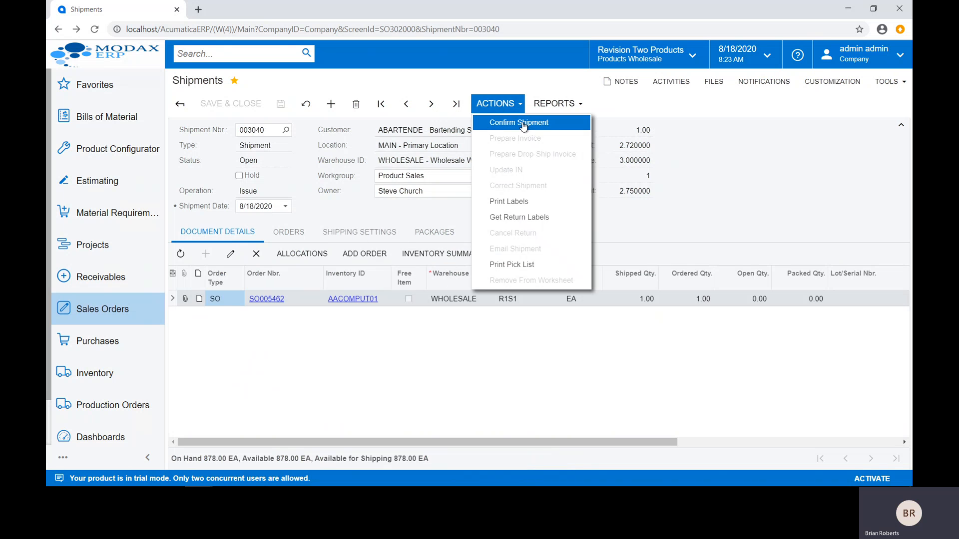
left_click(523, 125)
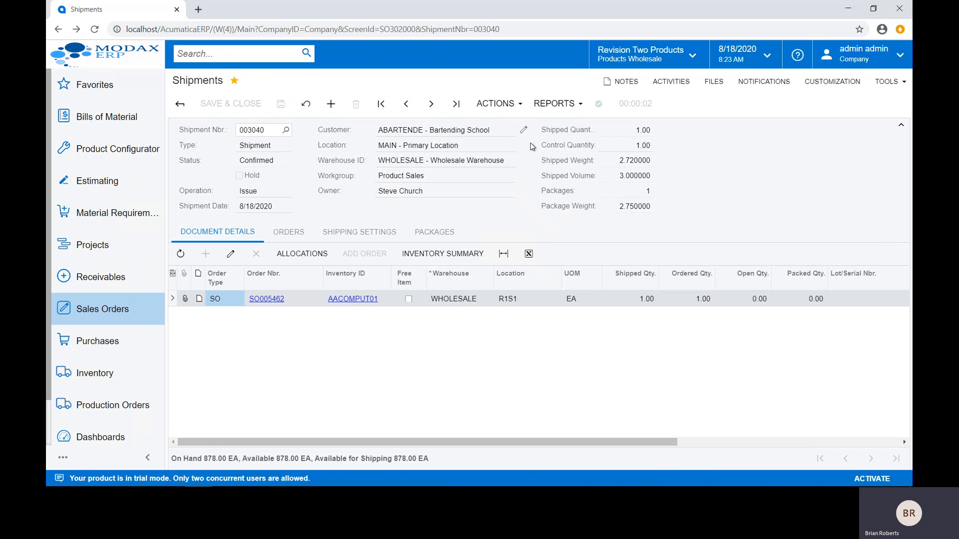
Step: Prepare the invoice for the confirmed shipment and release it
left_click(513, 105)
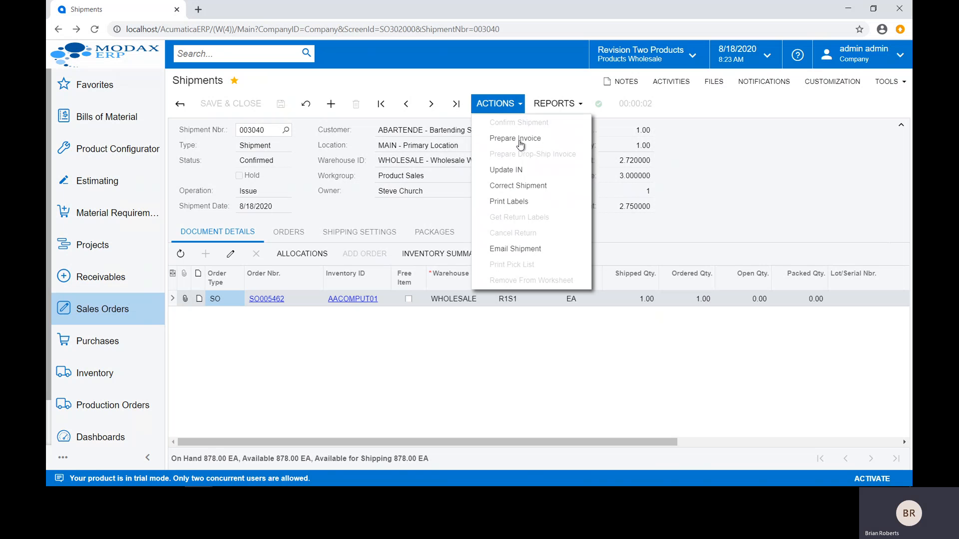
left_click(520, 142)
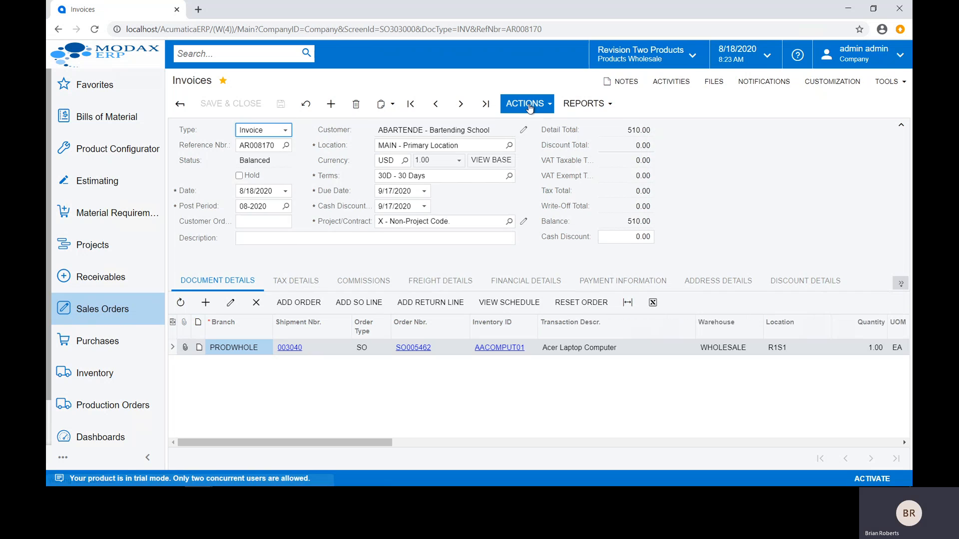
left_click(529, 104)
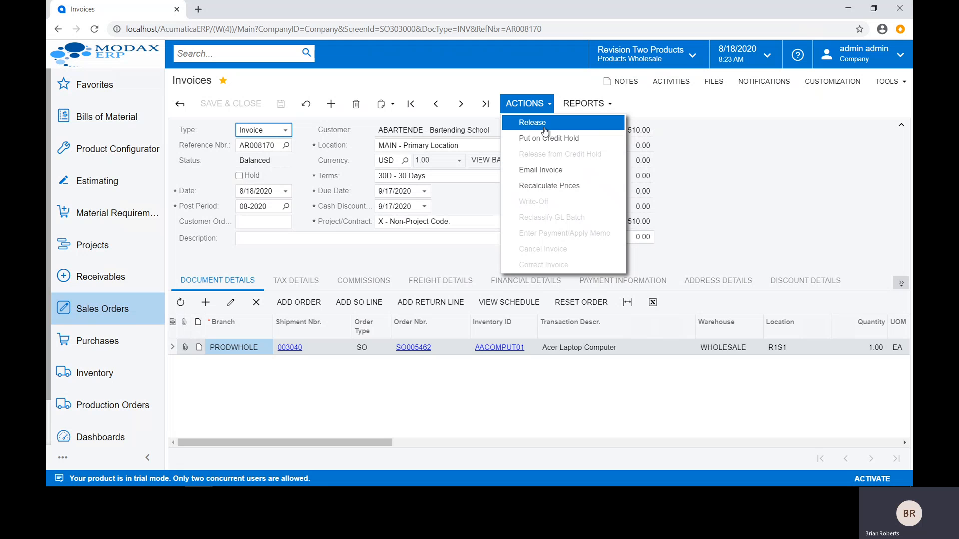
left_click(545, 131)
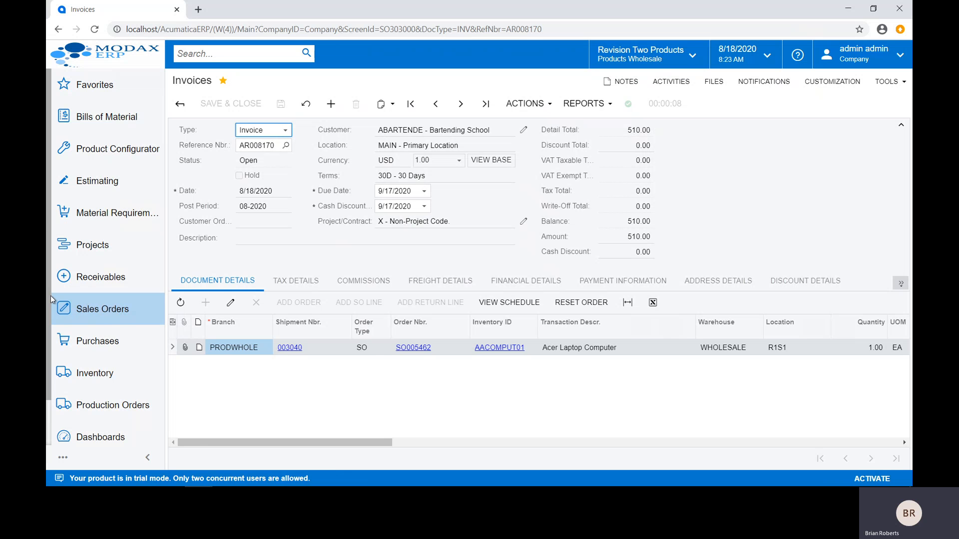
Step: Start a new sales order of type SO for the customer ABARTENDE - Bartending School
left_click(115, 320)
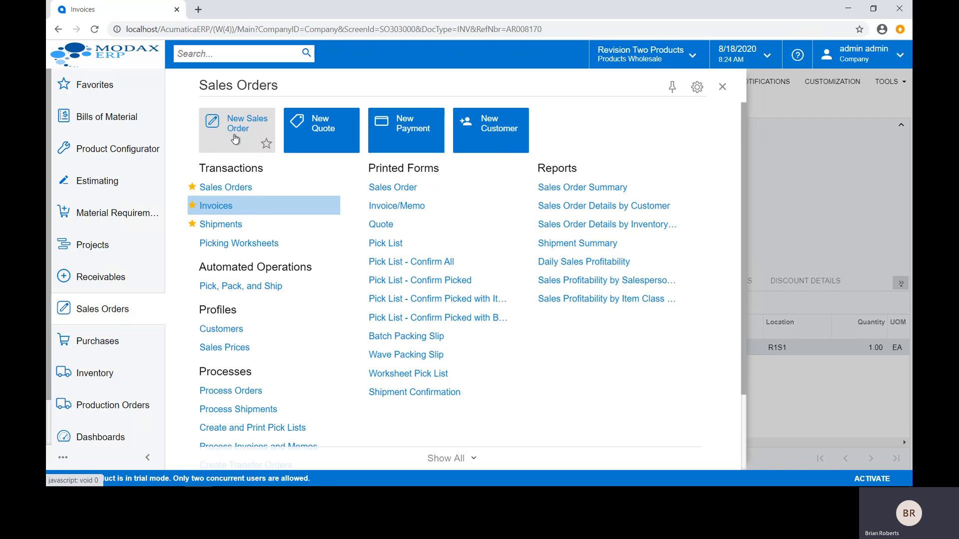
left_click(235, 138)
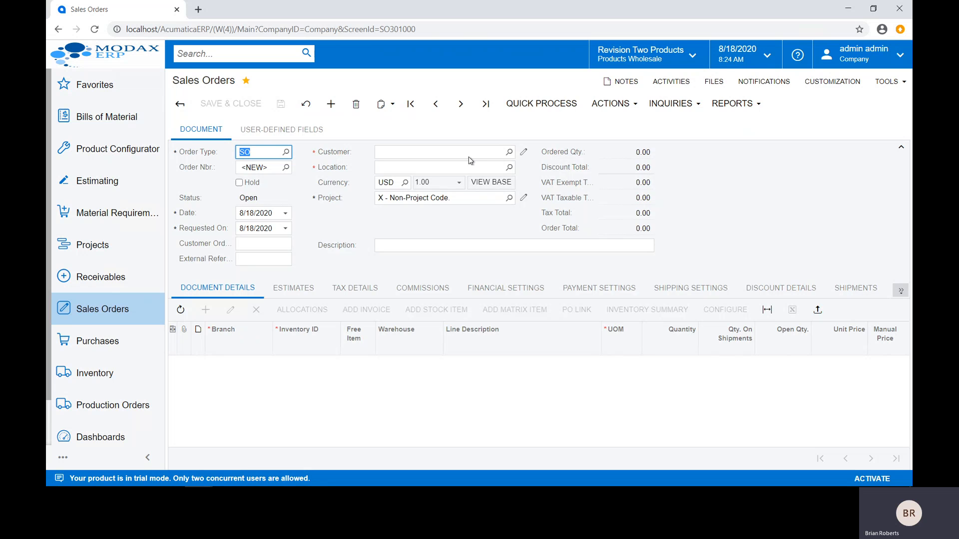
left_click(483, 152)
type("bar")
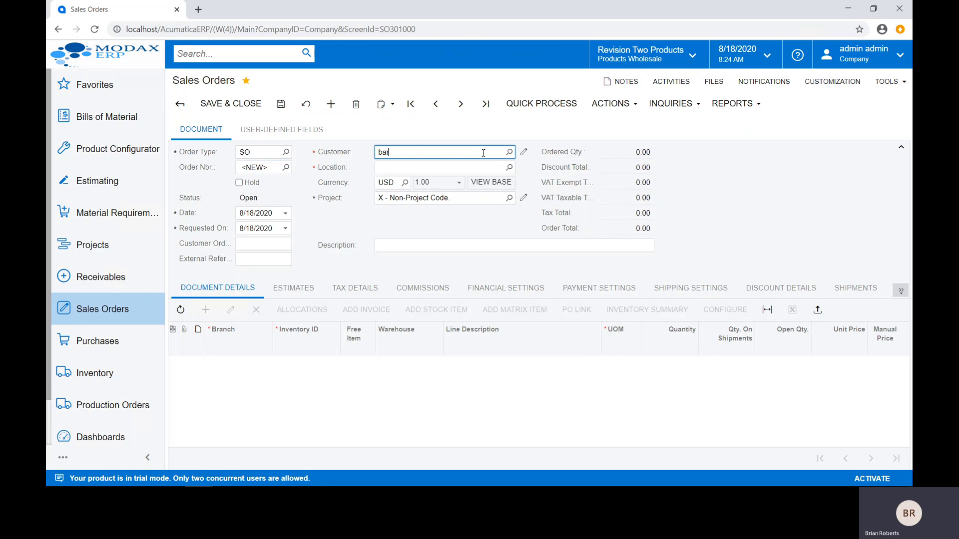
left_click(393, 167)
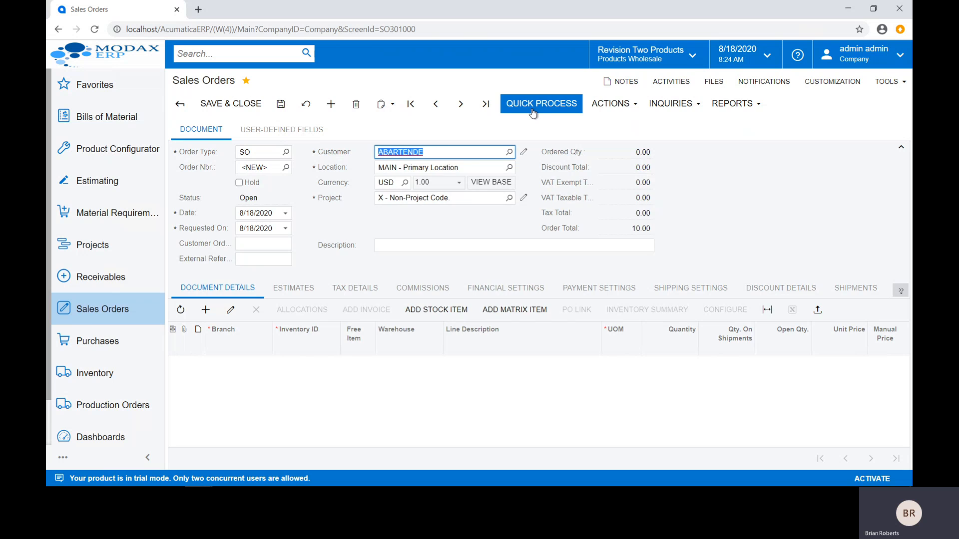
Step: Look over the order's Quick Process options without running them, and save the new sales order
left_click(533, 113)
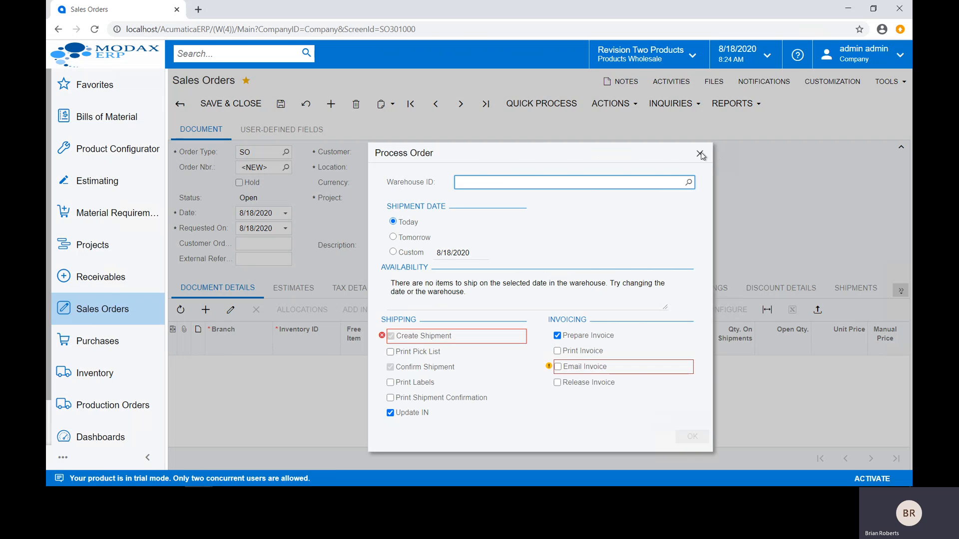
left_click(700, 153)
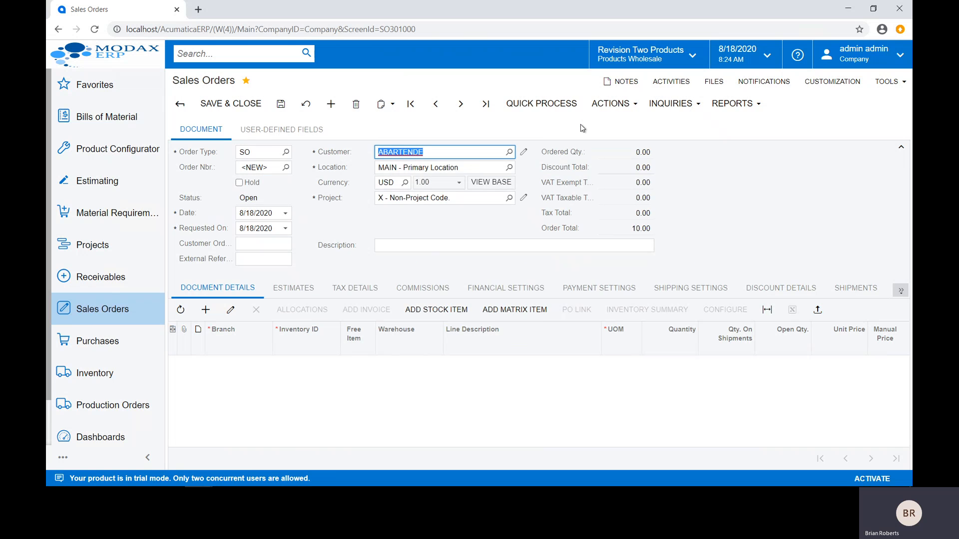
left_click(690, 235)
left_click(278, 107)
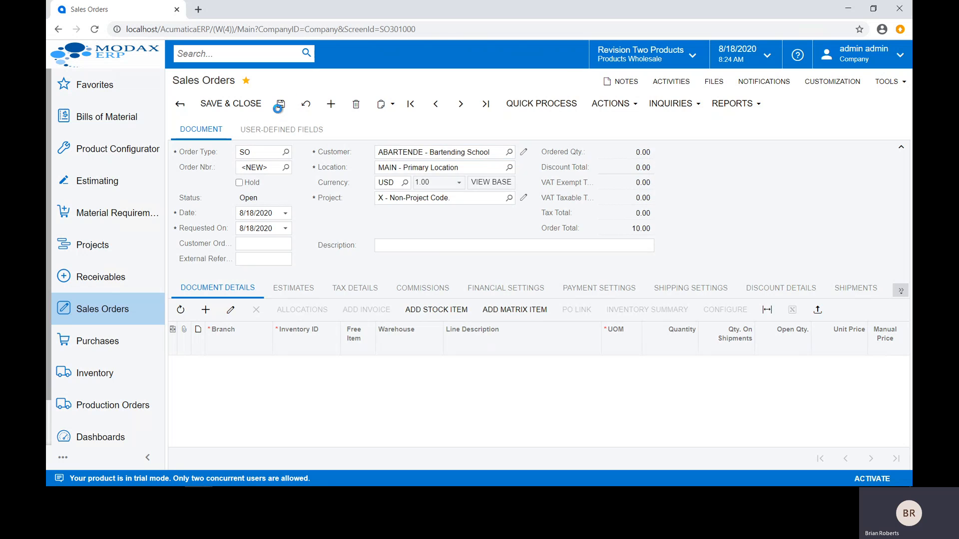
left_click(409, 268)
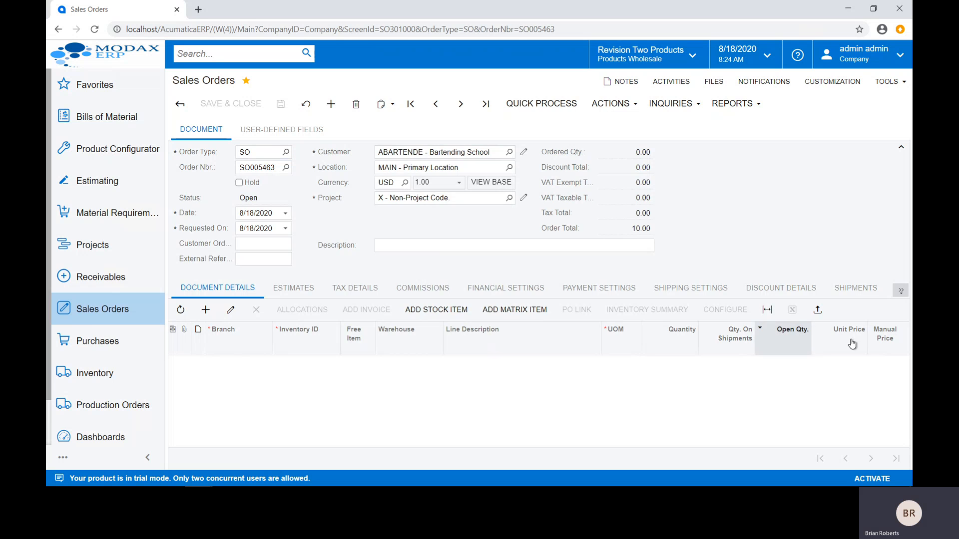
Step: View the file upload option for the sales order lines and close it without choosing a file
left_click(818, 310)
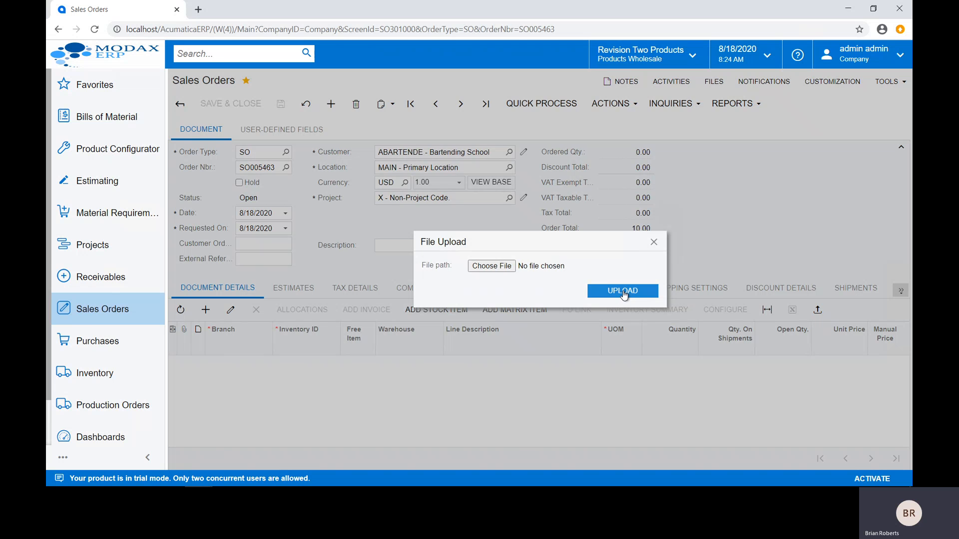
left_click(484, 266)
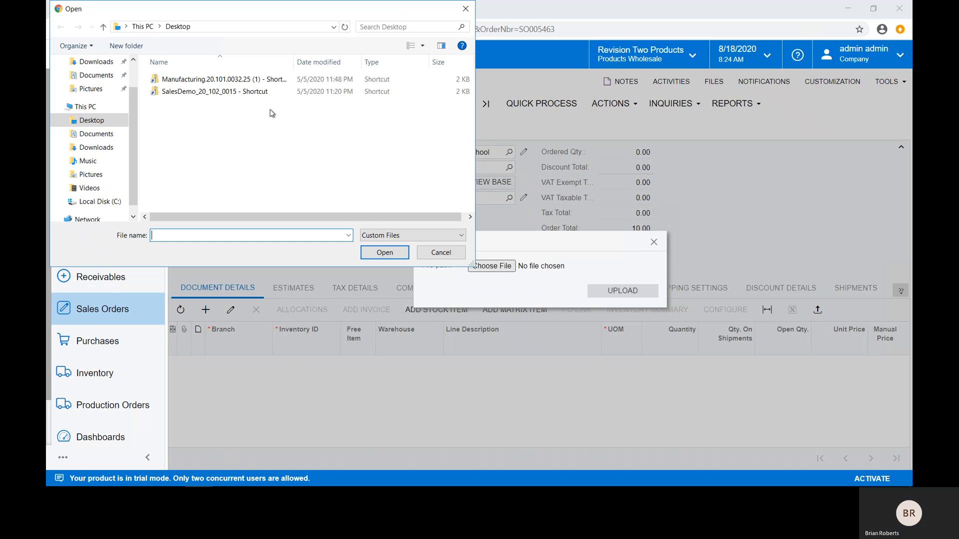
left_click(466, 9)
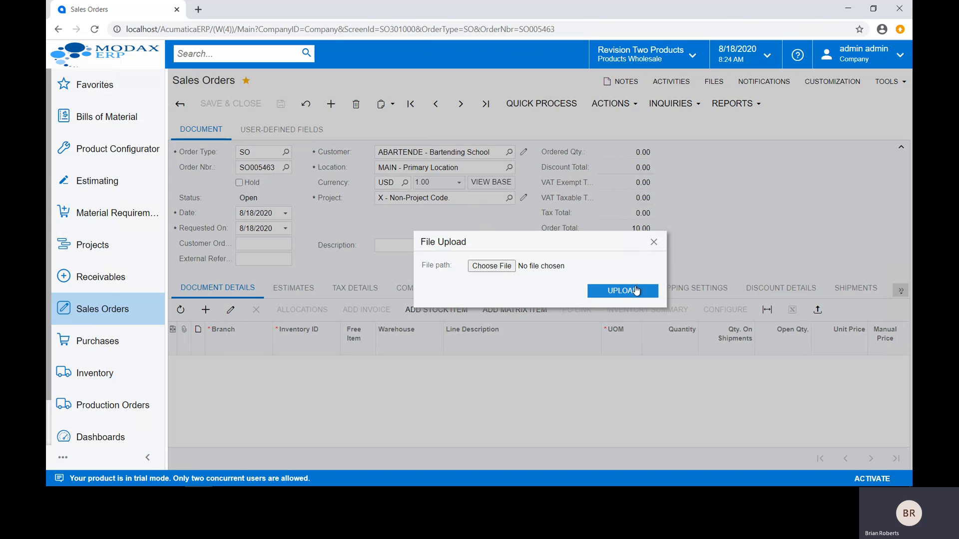
left_click(654, 244)
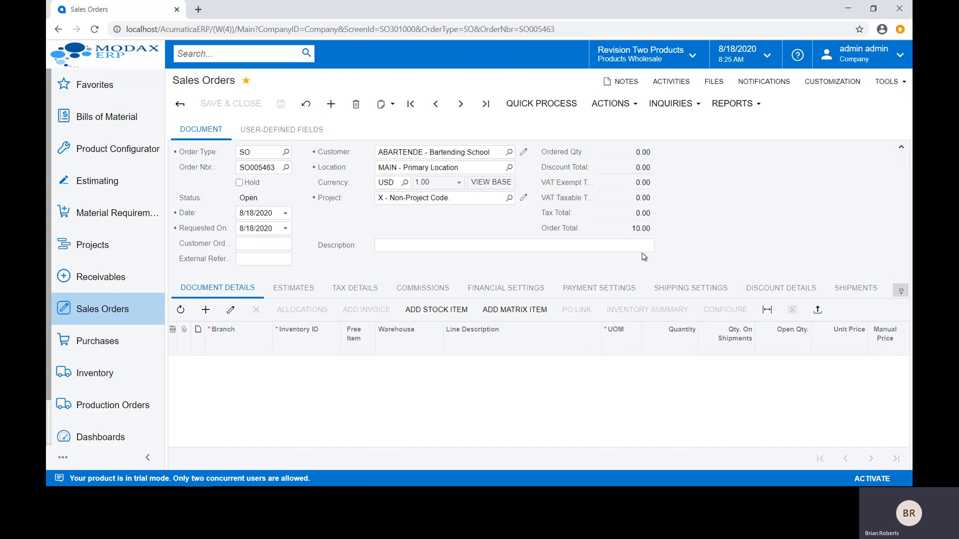
Step: Start a new RO production order for the inventory item AMBASE - Base Unit
left_click(103, 407)
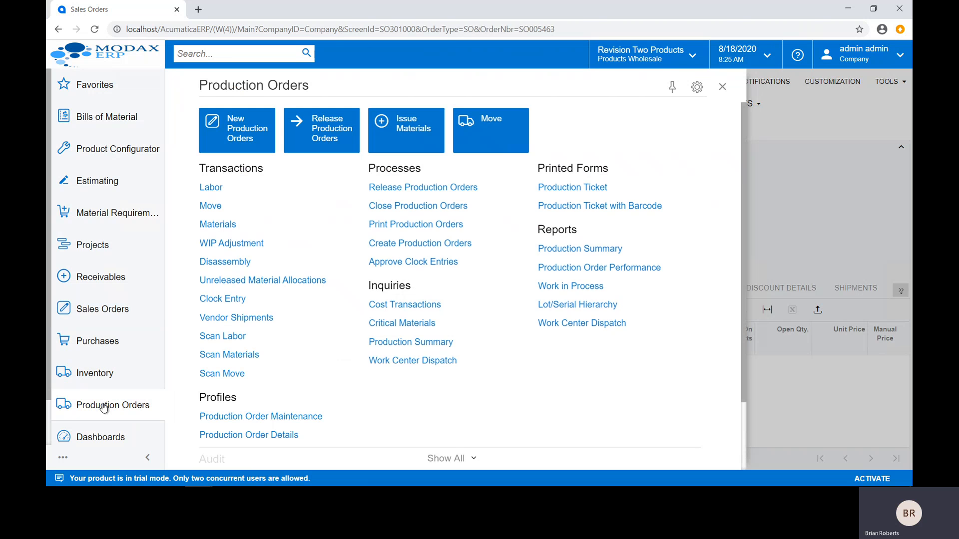
left_click(248, 141)
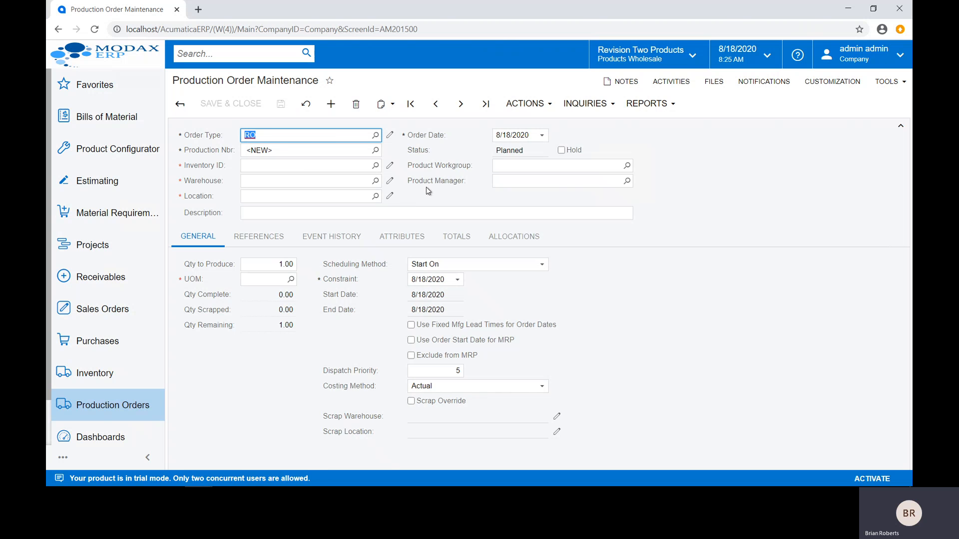
left_click(325, 169)
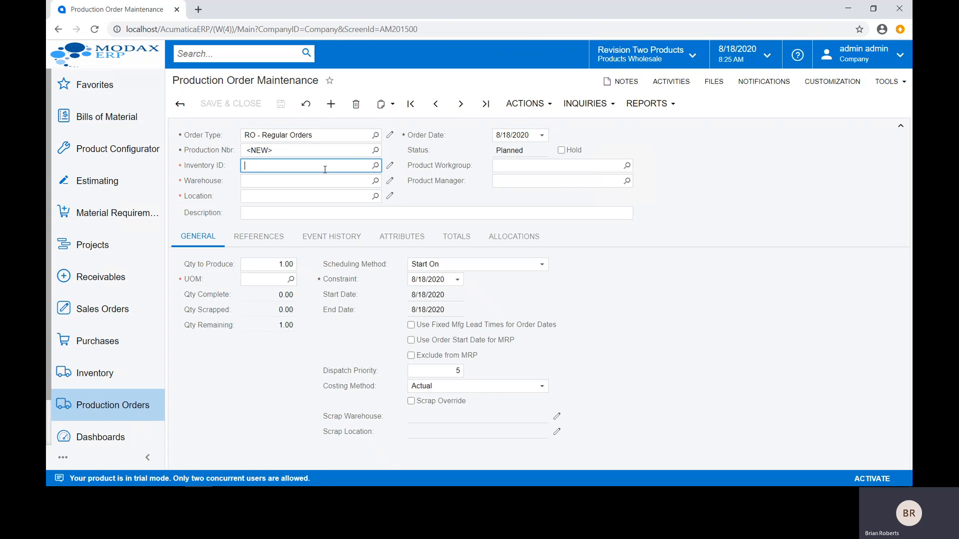
type("ambase")
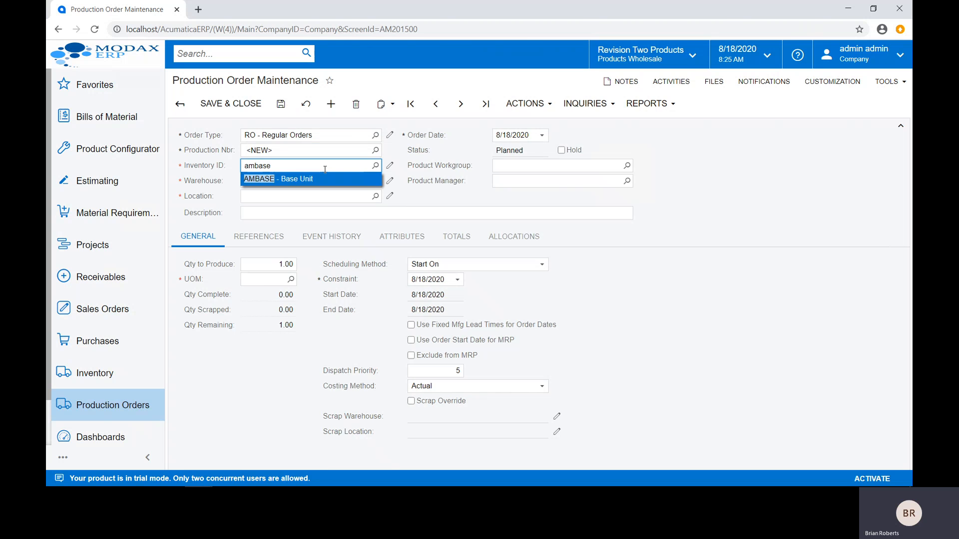
key("Tab")
Step: Set the quantity to produce to 5 and save the production order
left_click(274, 265)
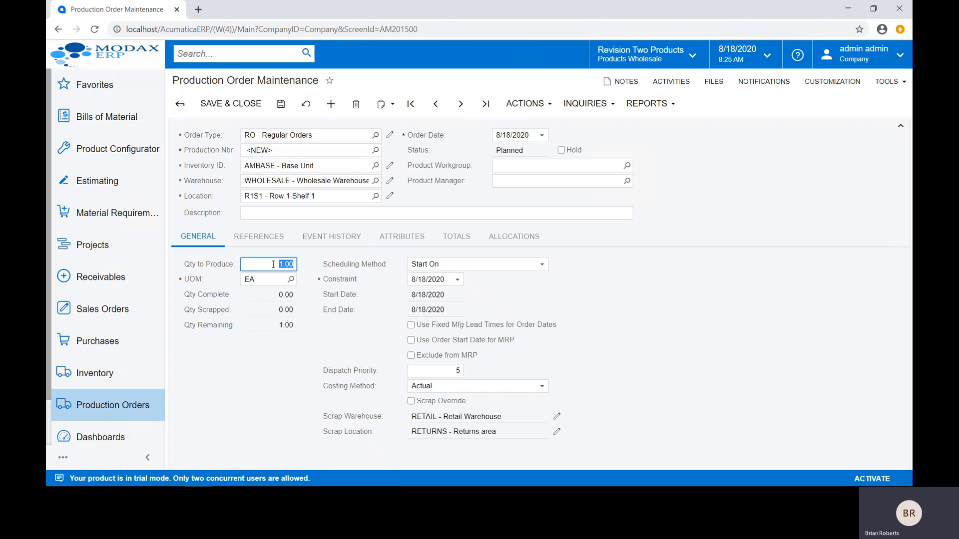
type("5")
key("Tab")
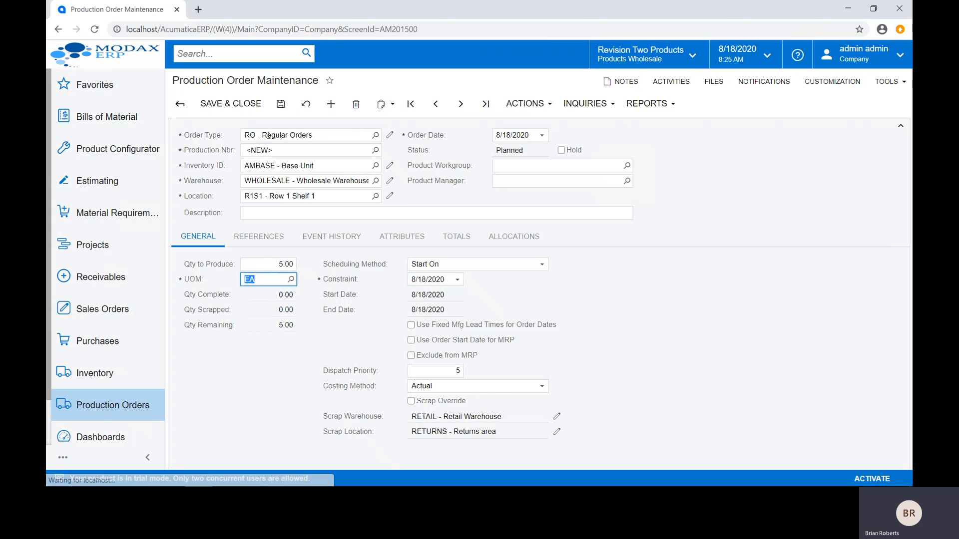
left_click(280, 106)
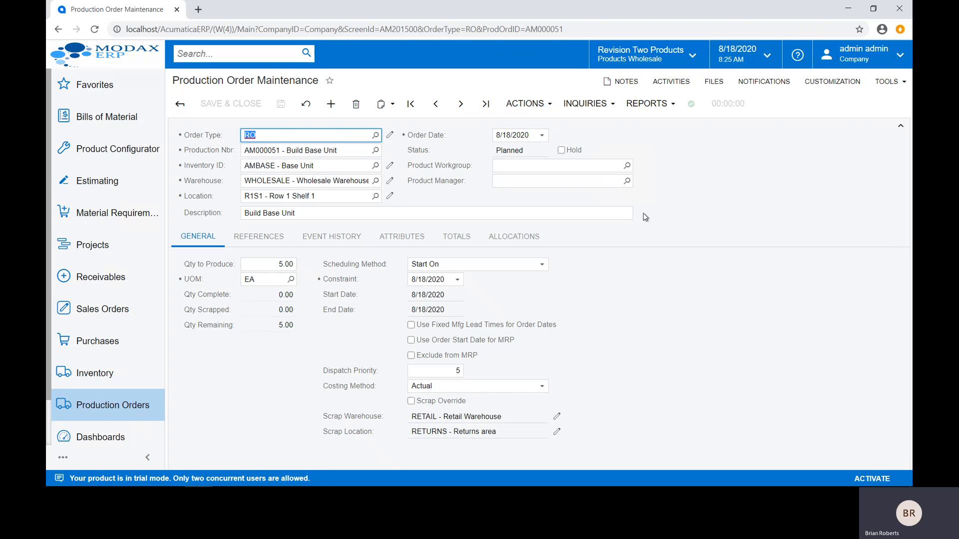
Step: Review the production order's details, checking the materials of the Cutting, Form and Inspection operations, and return to the order
left_click(594, 106)
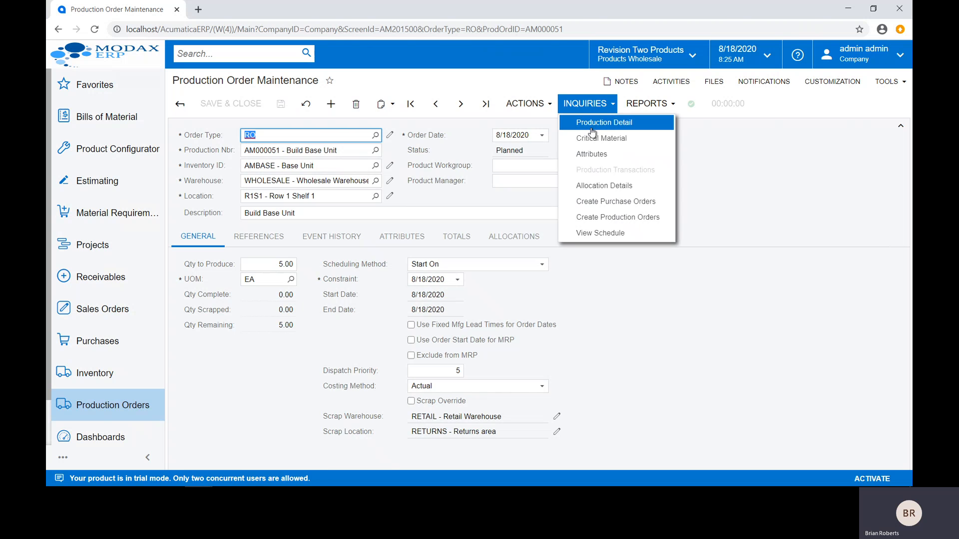
left_click(592, 123)
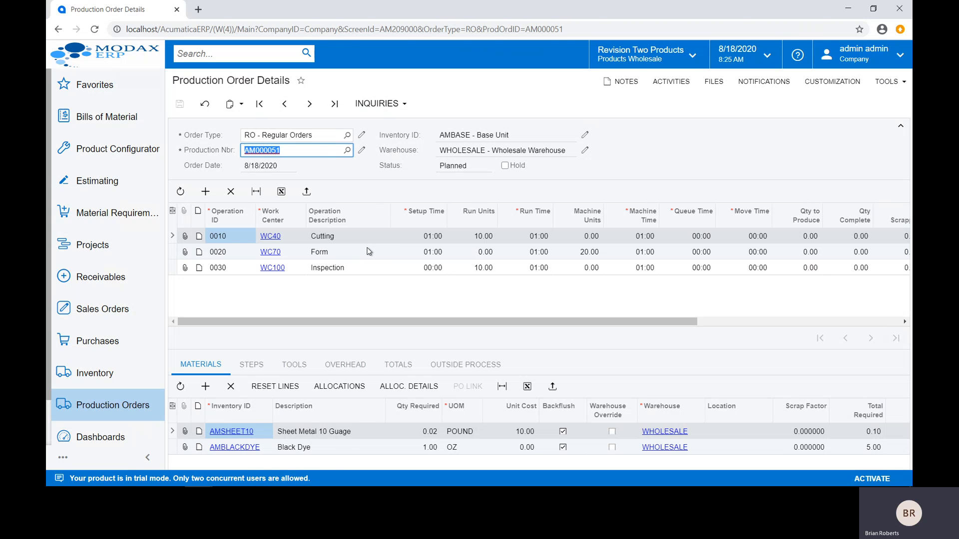
left_click(337, 236)
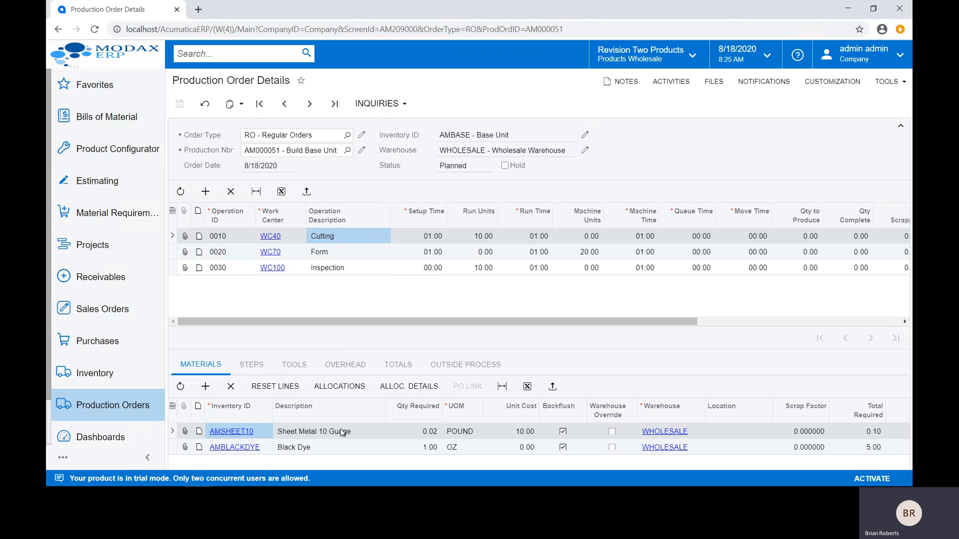
left_click(337, 253)
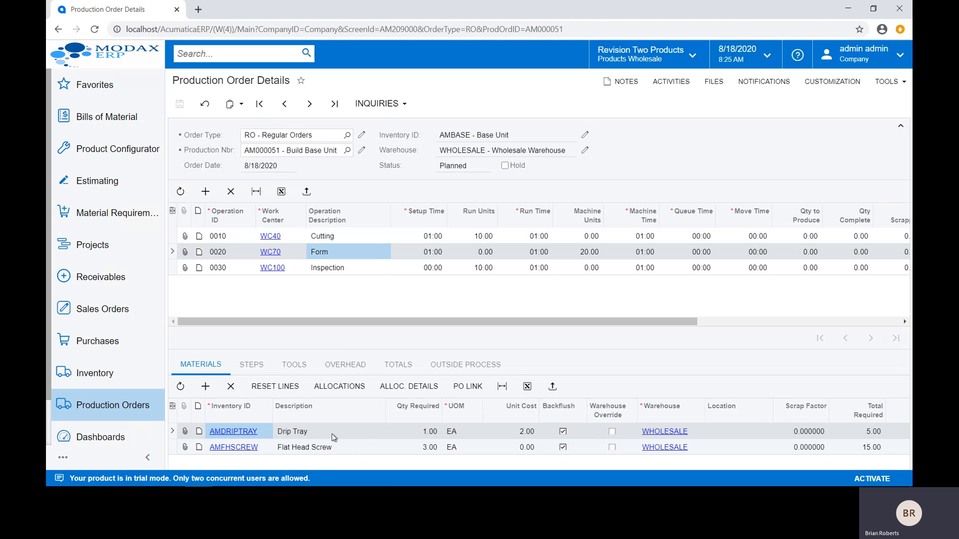
left_click(356, 267)
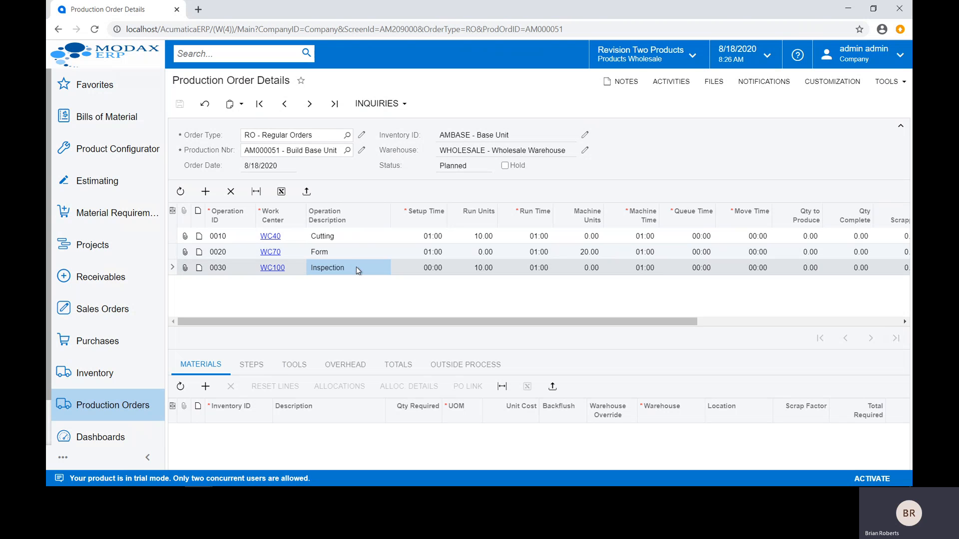
left_click(358, 240)
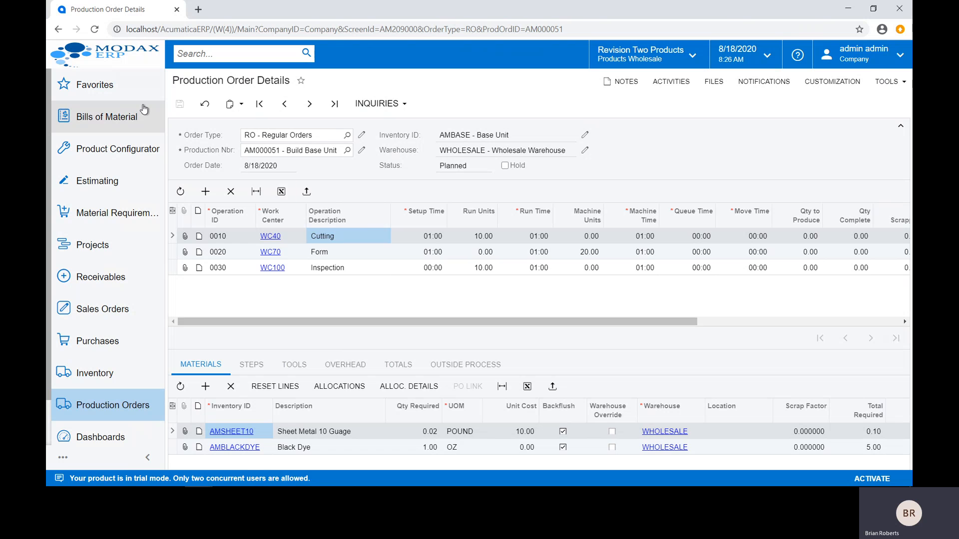
left_click(58, 30)
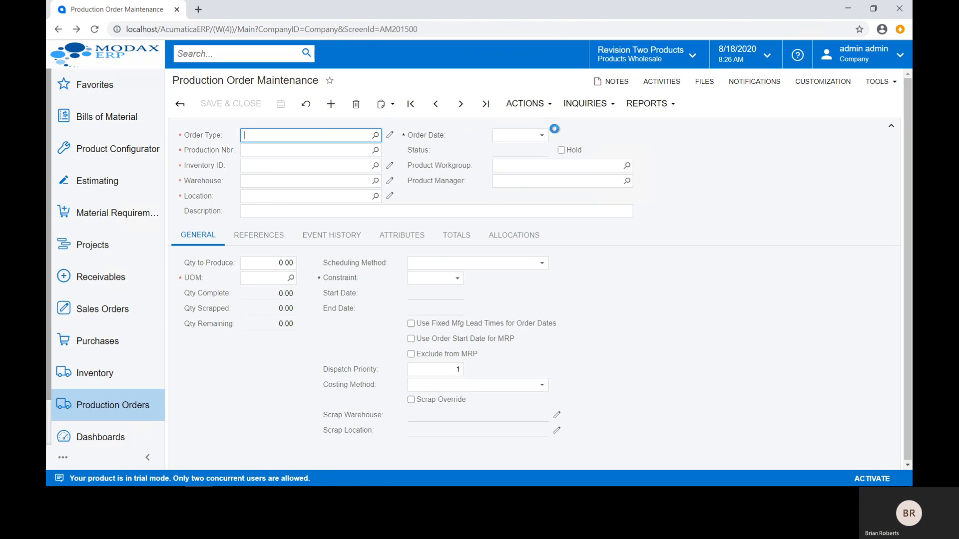
Step: View the production ticket report with barcodes for the order and return to the order
left_click(634, 106)
left_click(654, 121)
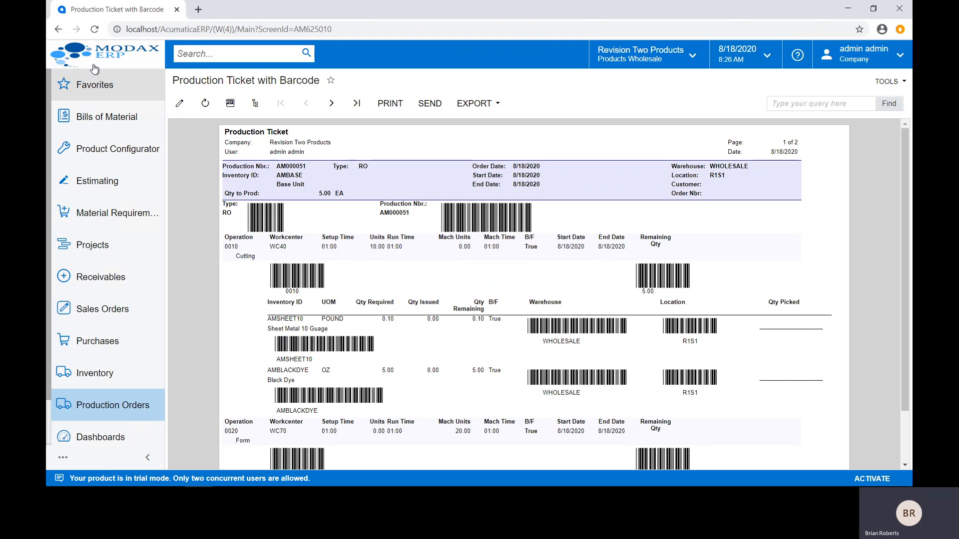
left_click(58, 29)
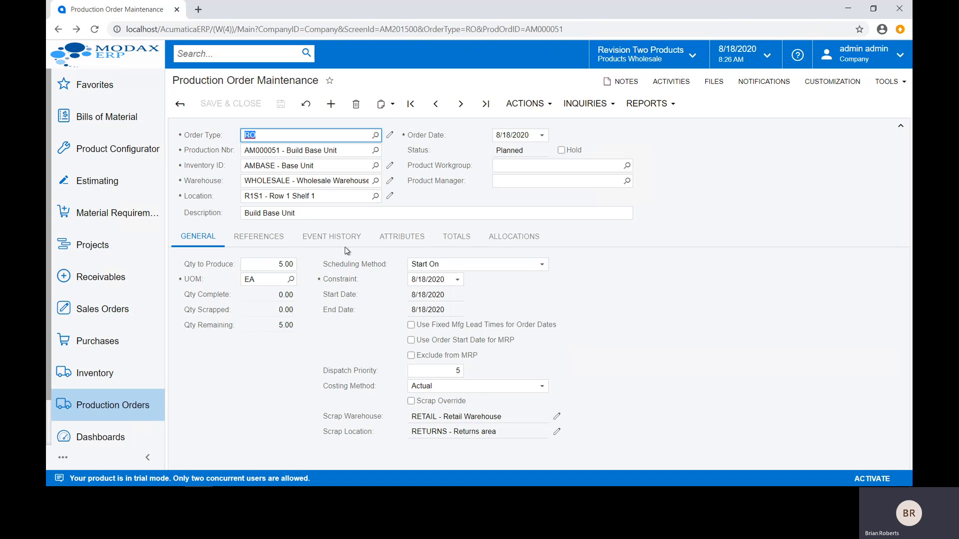
Step: Release the production order and look over its event history and cost totals
left_click(534, 104)
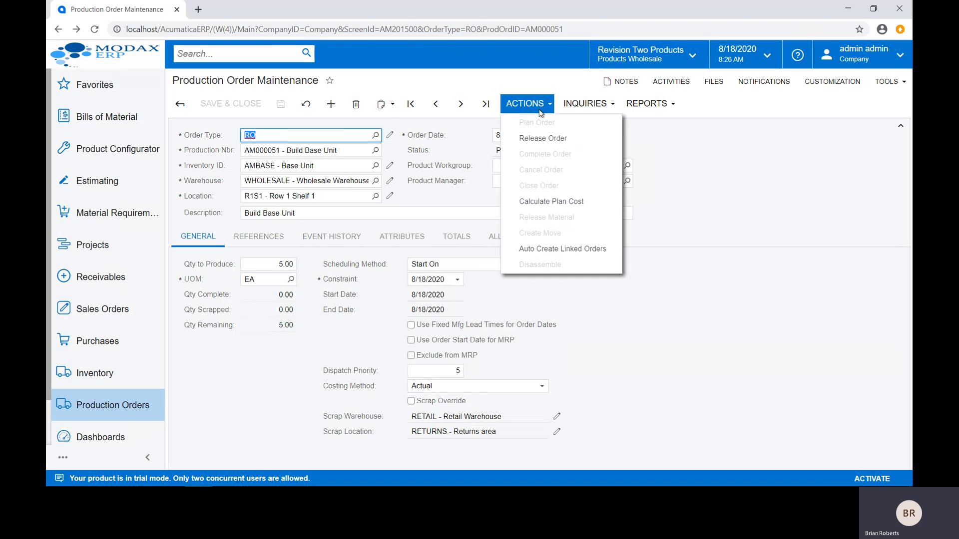
left_click(540, 140)
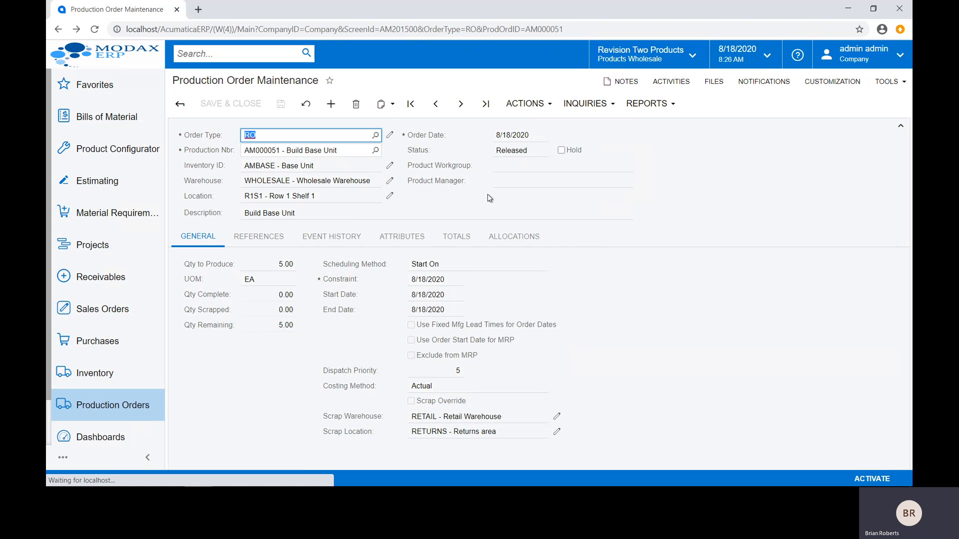
left_click(353, 238)
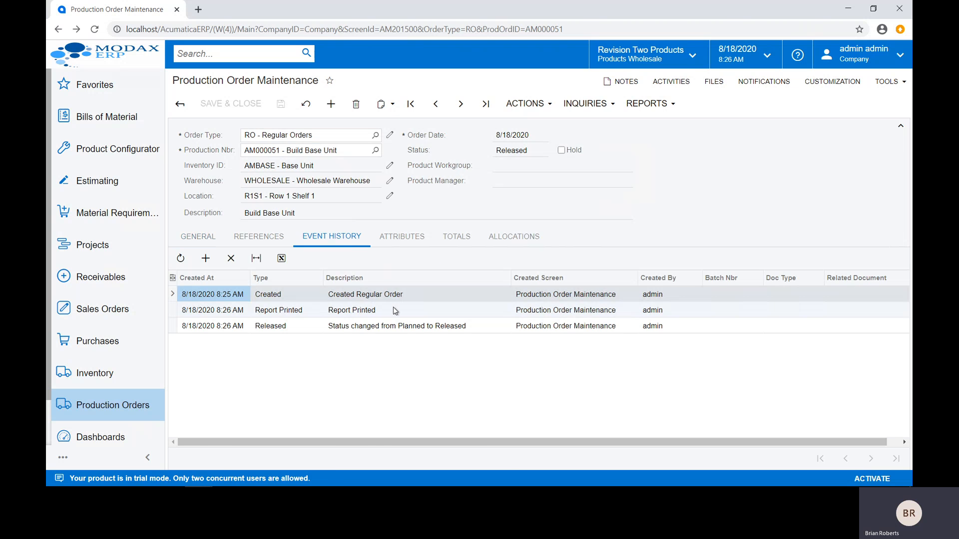
left_click(465, 244)
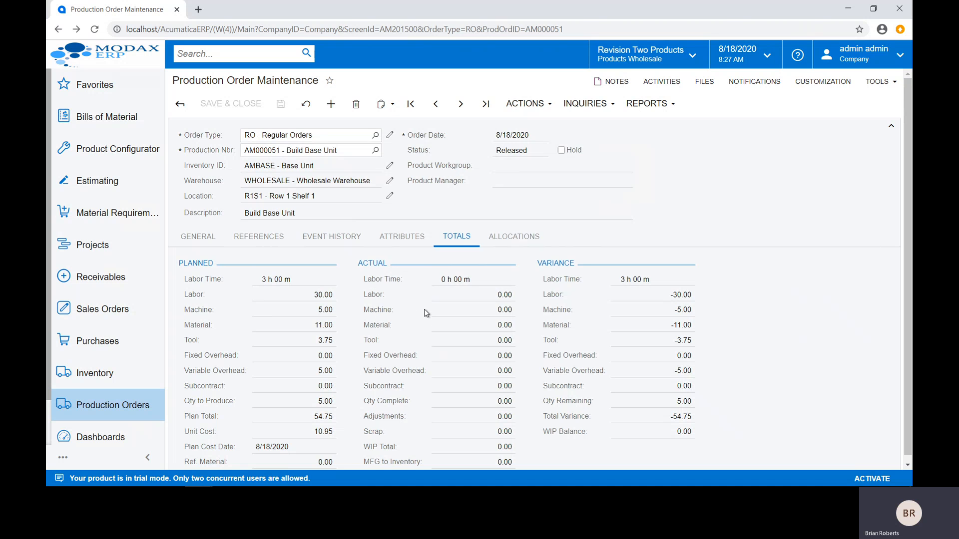
Step: Create a move transaction from the production order and set its operation to 0030, Inspection
left_click(533, 104)
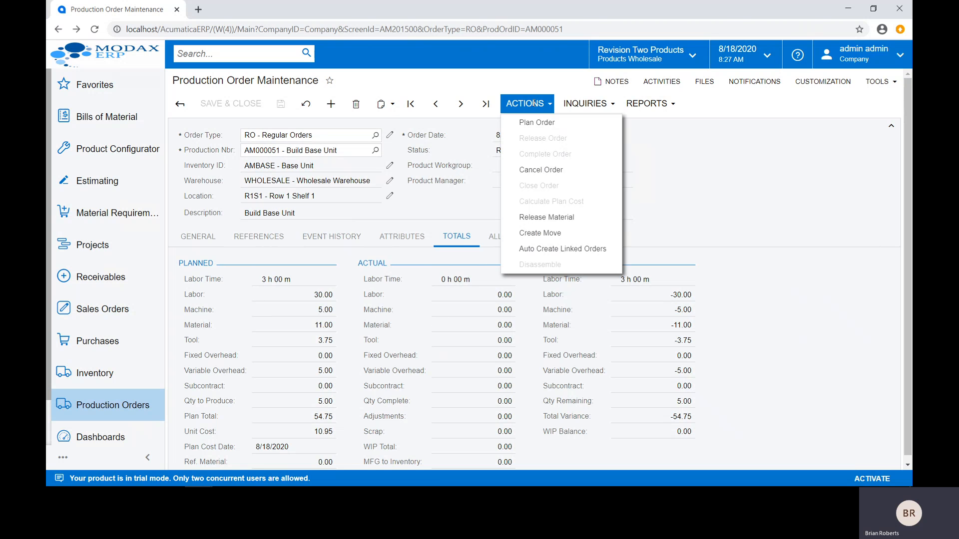
left_click(552, 242)
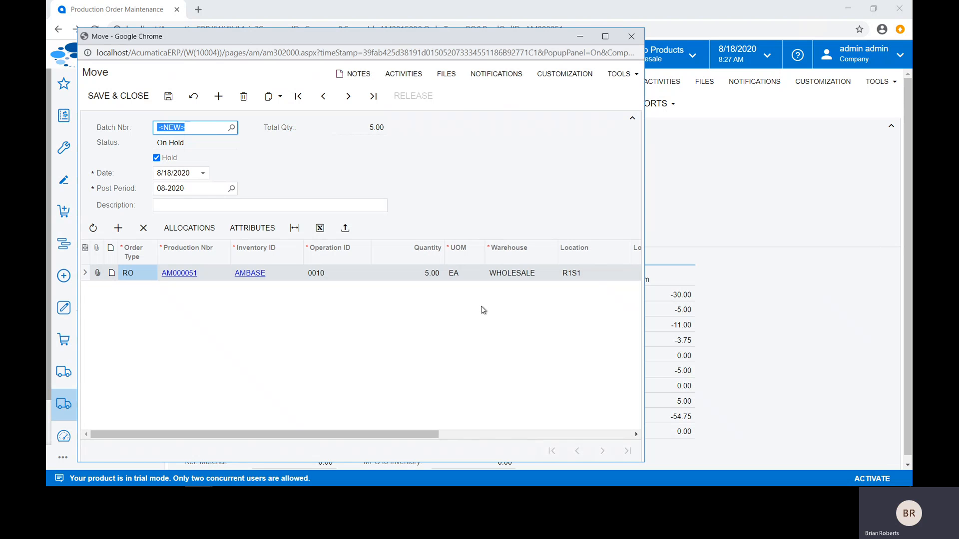
left_click(360, 278)
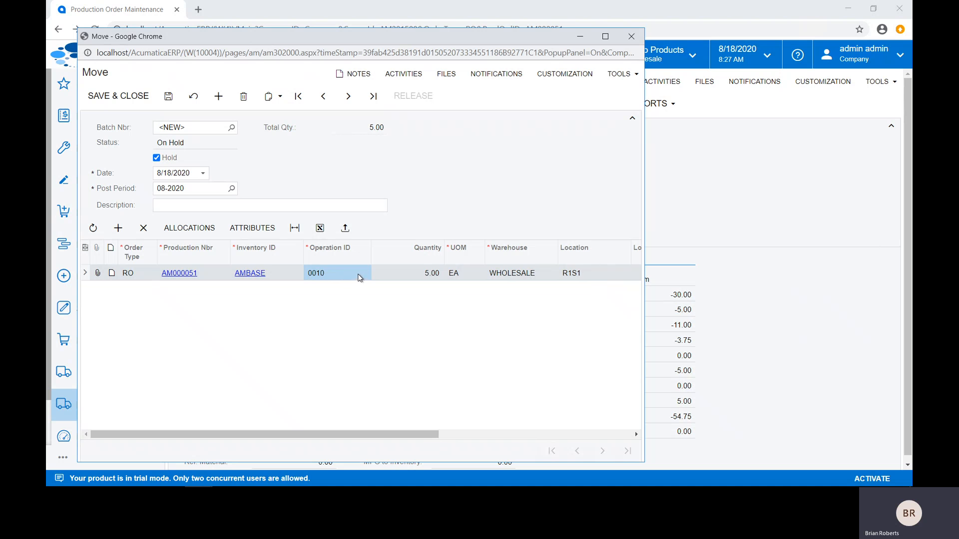
left_click(341, 273)
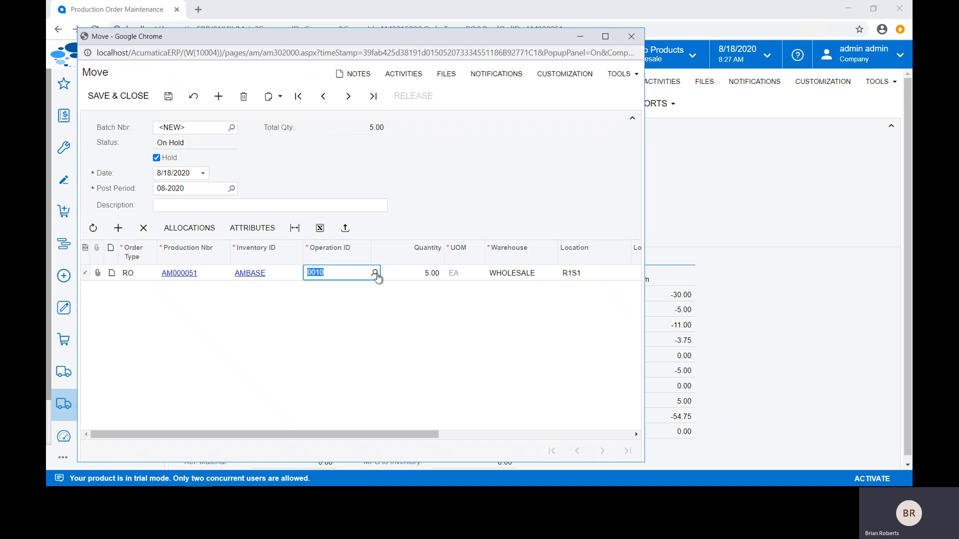
left_click(374, 273)
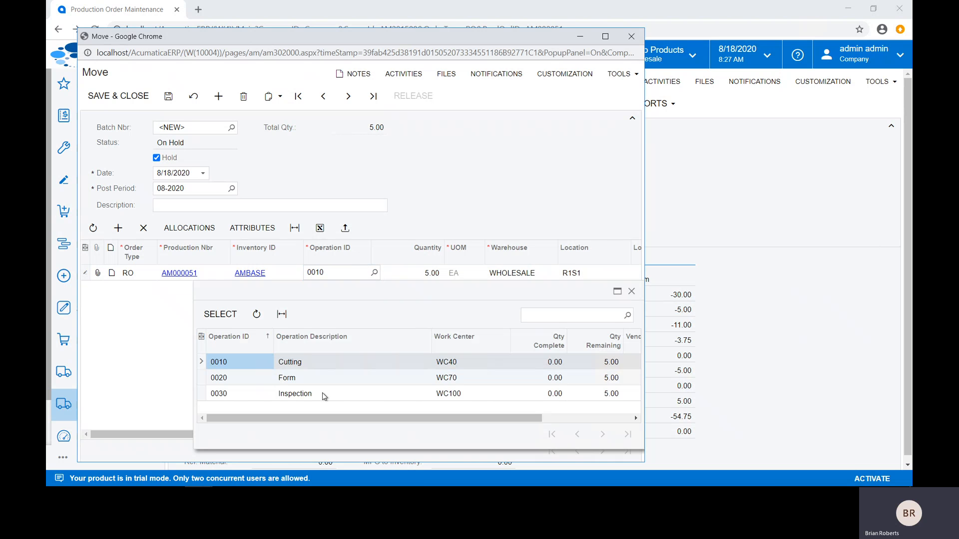
double_click(322, 393)
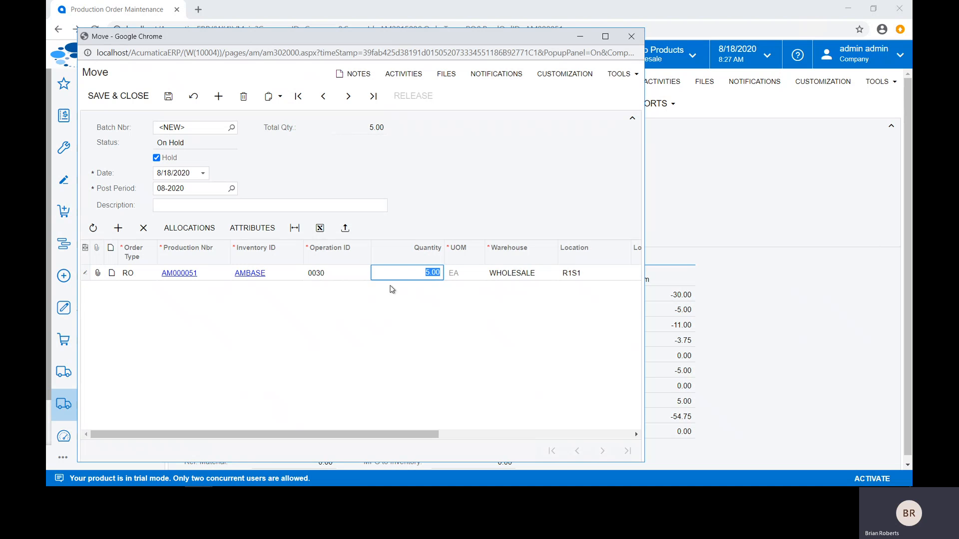
Step: Save the move transaction, take it off hold, release it and close its window
left_click(168, 96)
left_click(157, 158)
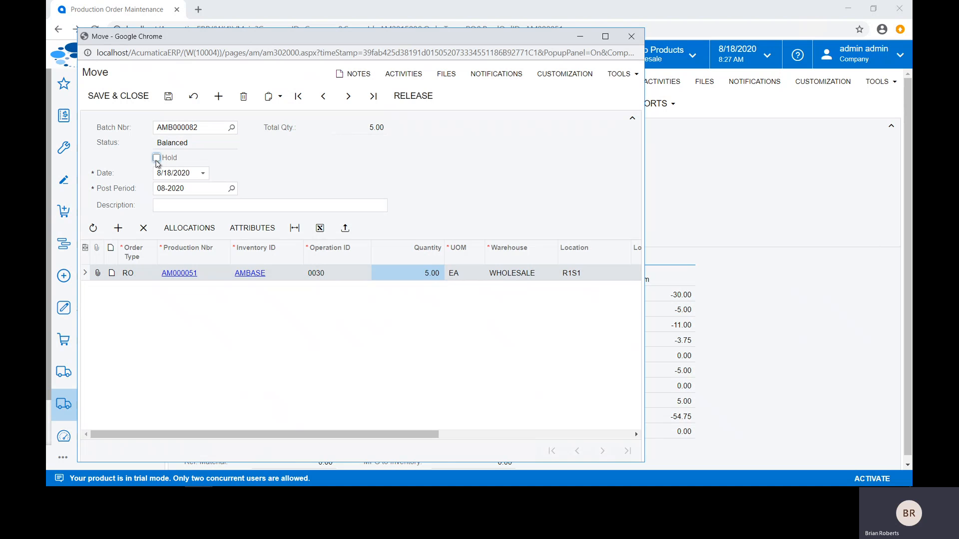
left_click(408, 98)
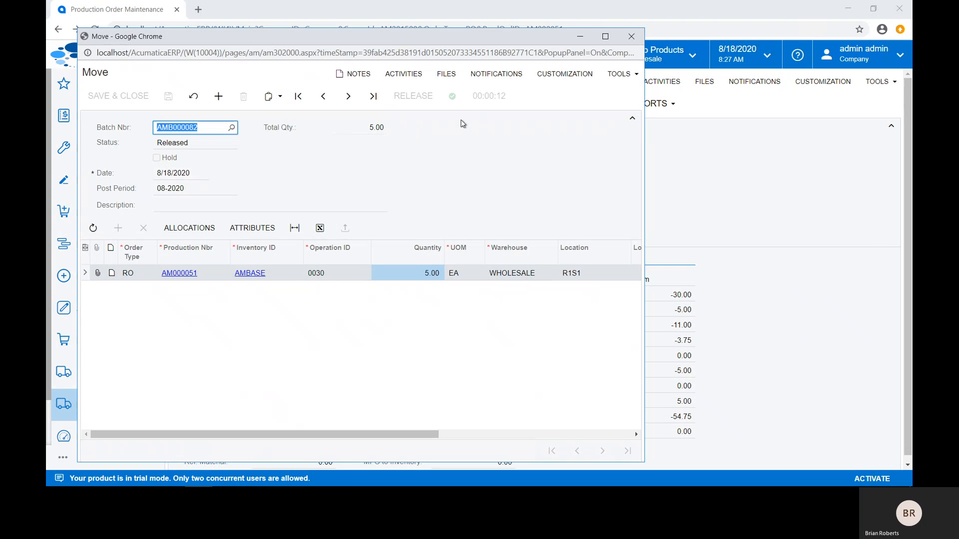
left_click(632, 38)
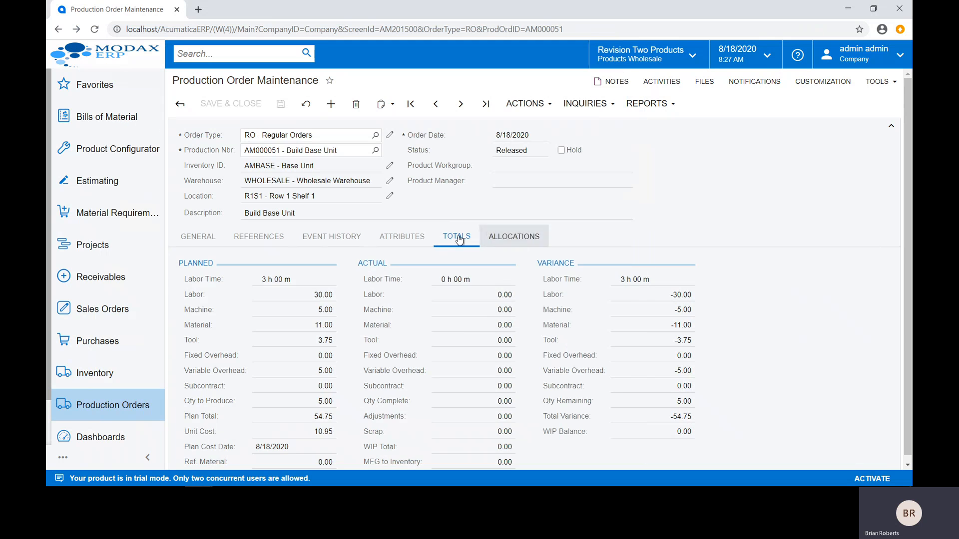
Step: Refresh the production order and review its event history and its planned, actual and variance totals
left_click(332, 237)
key("F5")
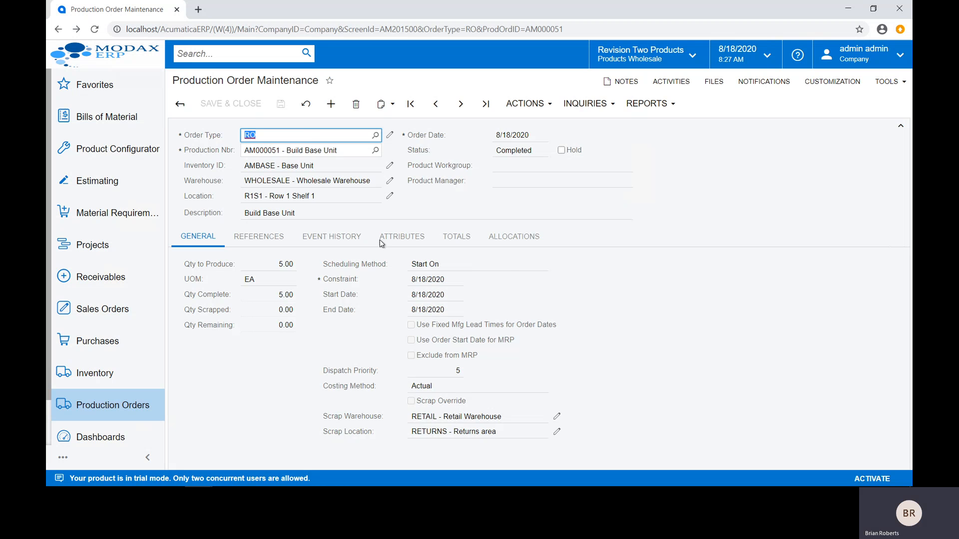
left_click(331, 237)
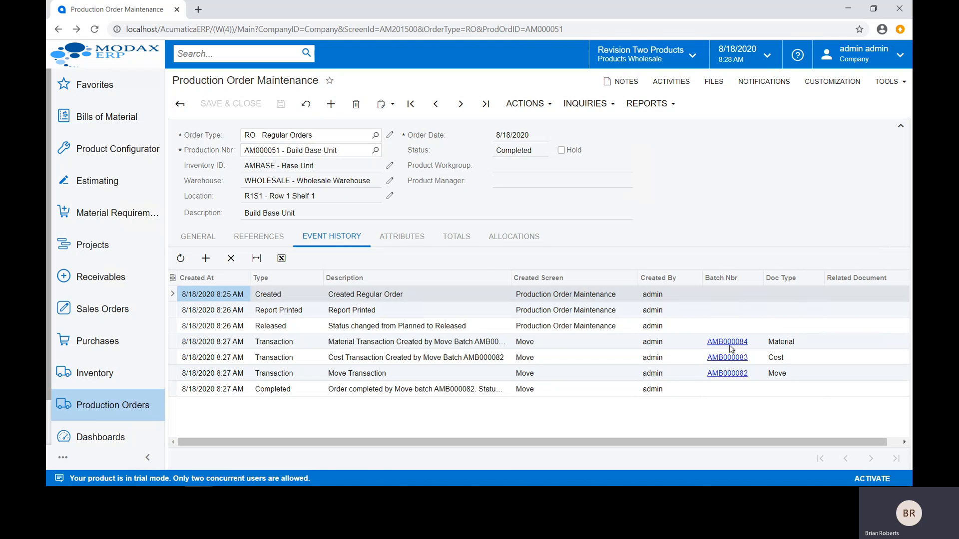
left_click(464, 243)
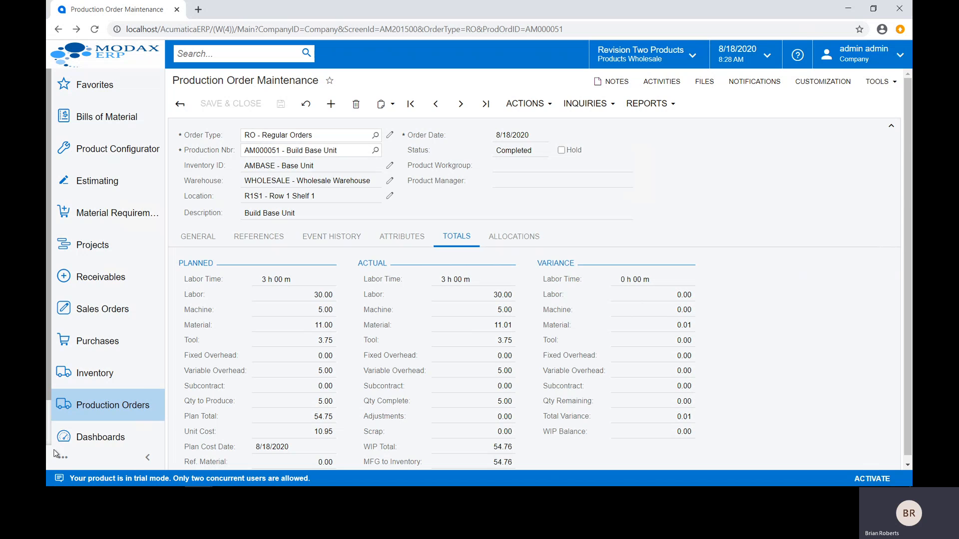
Step: Run the Profit & Loss Rolling 12 Month report from the Finance workspace for the ACTUAL ledger and period 08-2020
scroll(128, 403, "down", 1)
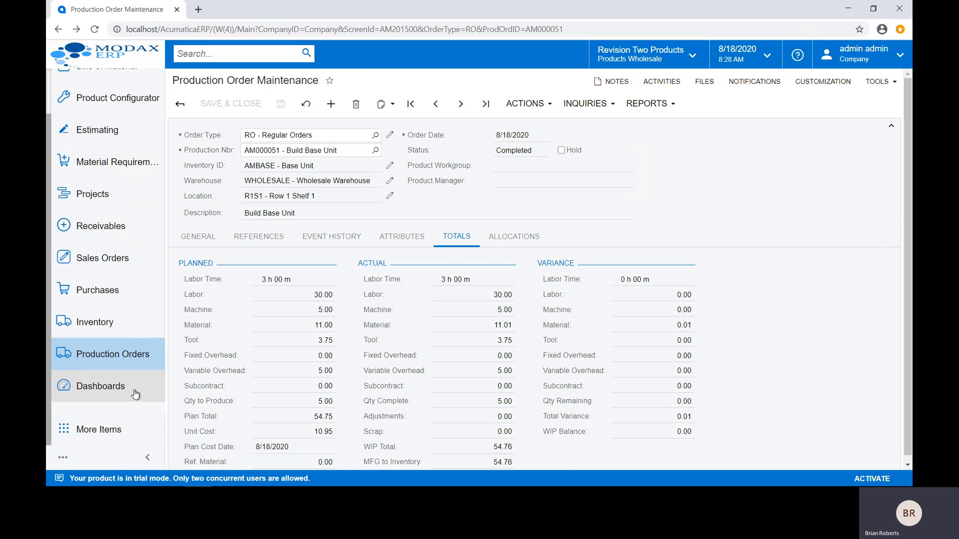
left_click(97, 436)
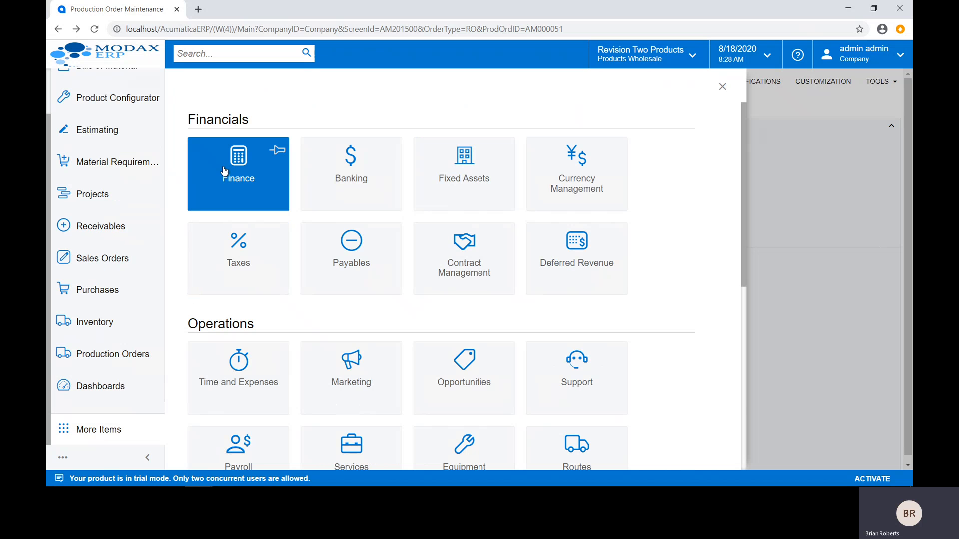
left_click(269, 165)
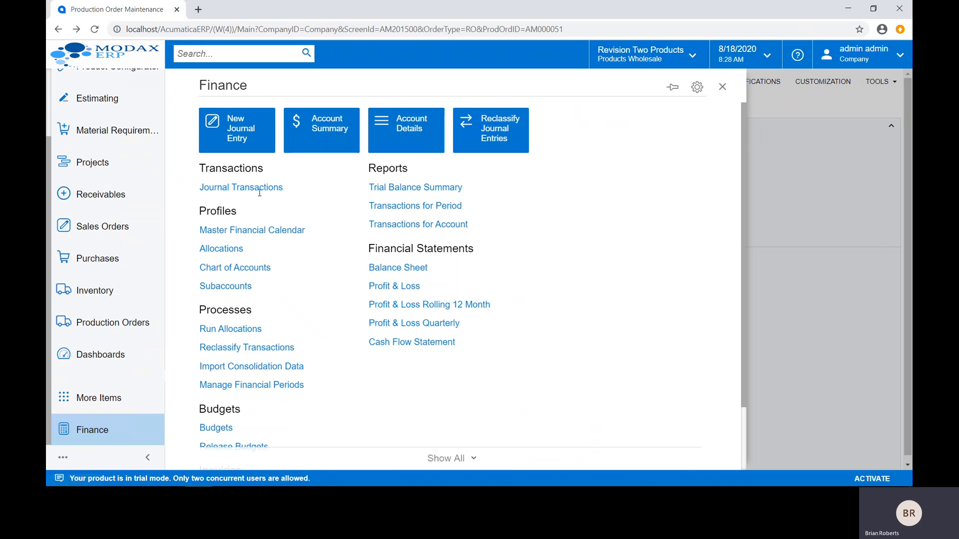
left_click(414, 306)
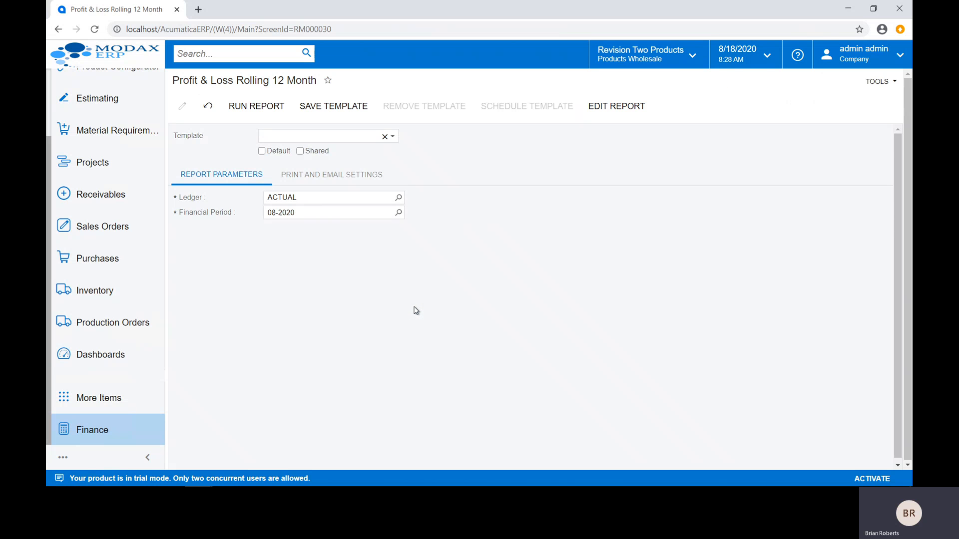
left_click(256, 106)
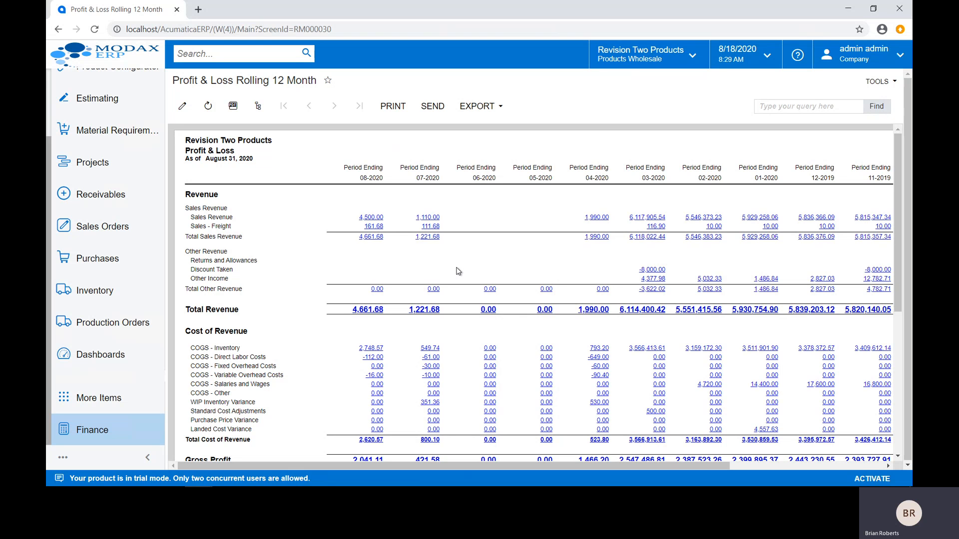
Step: View the ledger details behind the 08-2020 Sales Revenue amount, and display the report for the Products Retail Branch
left_click(374, 218)
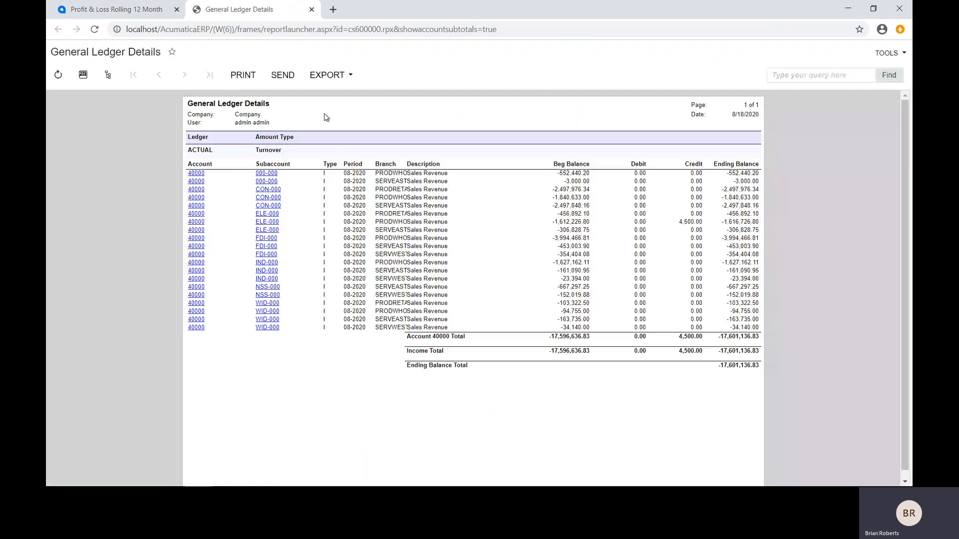
left_click(311, 10)
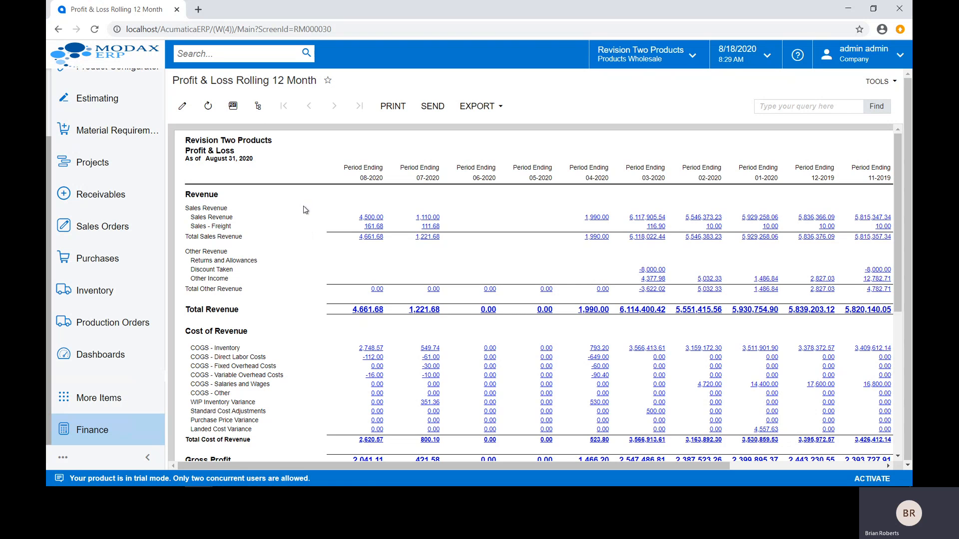
left_click(257, 115)
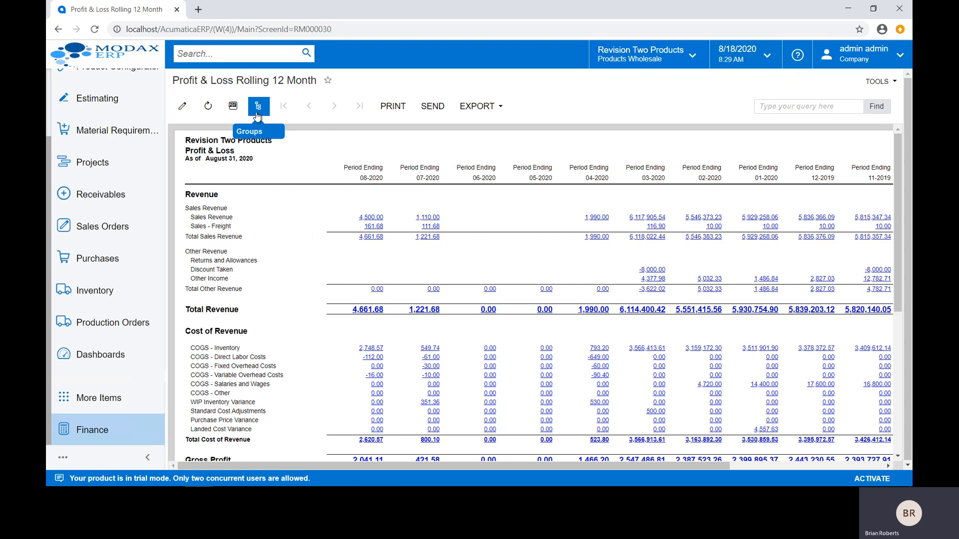
left_click(257, 115)
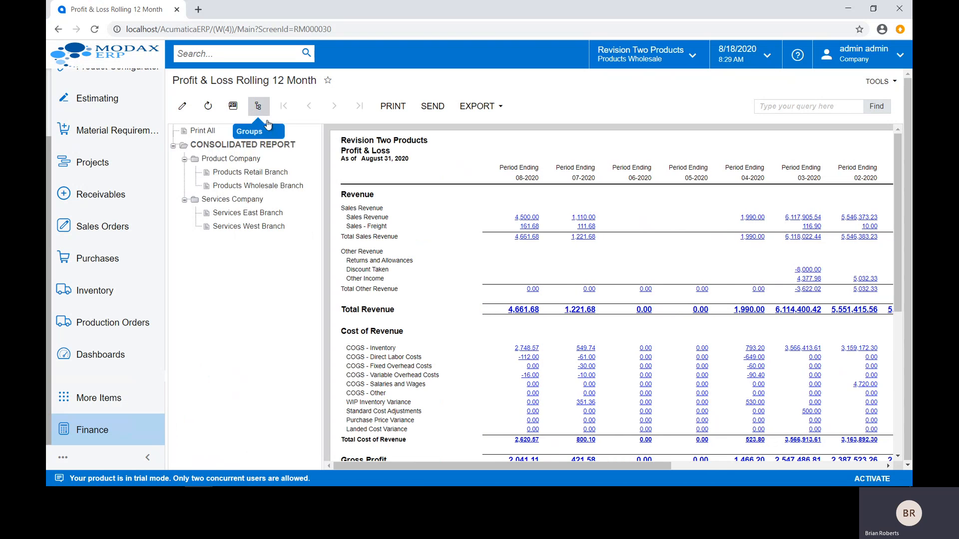
left_click(260, 173)
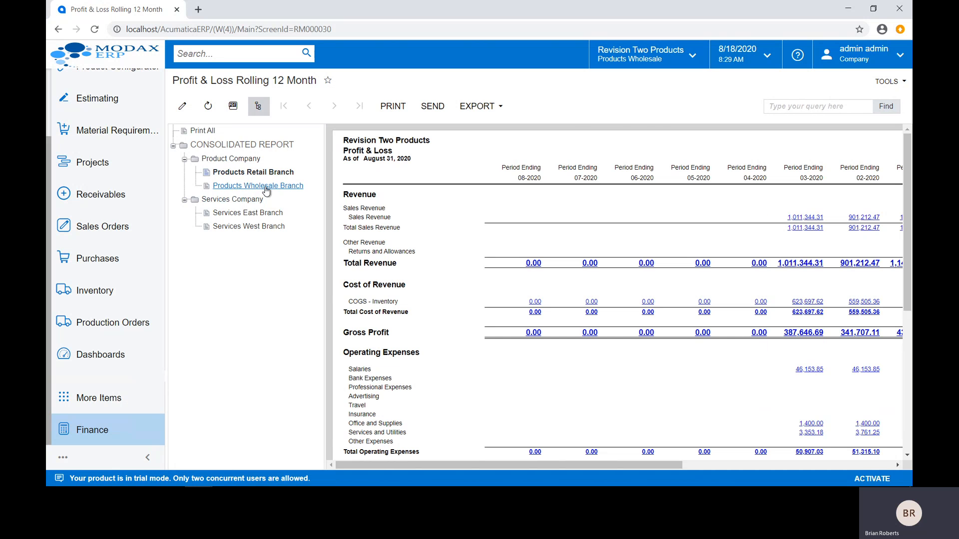
Step: Display the Profit & Loss report for the Products Wholesale Branch, and return to the consolidated report
left_click(265, 187)
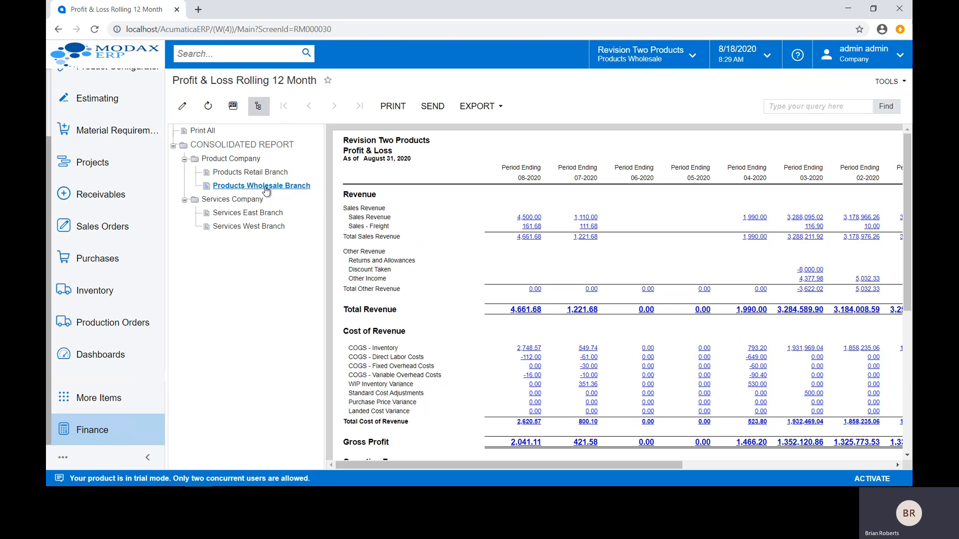
left_click(251, 145)
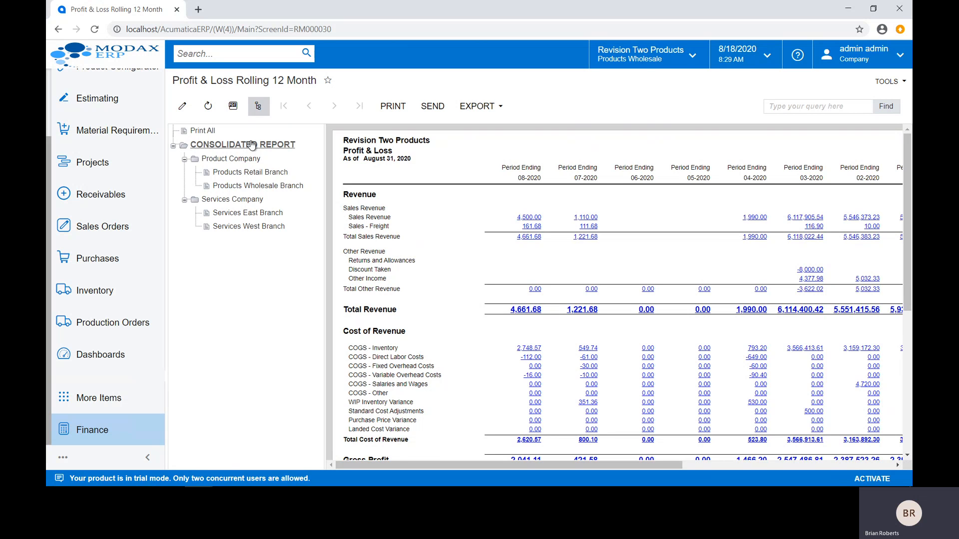
Step: Edit the Profit & Loss Rolling 12 Month report definition to use the PRODUCT unit set, and save it
left_click(183, 106)
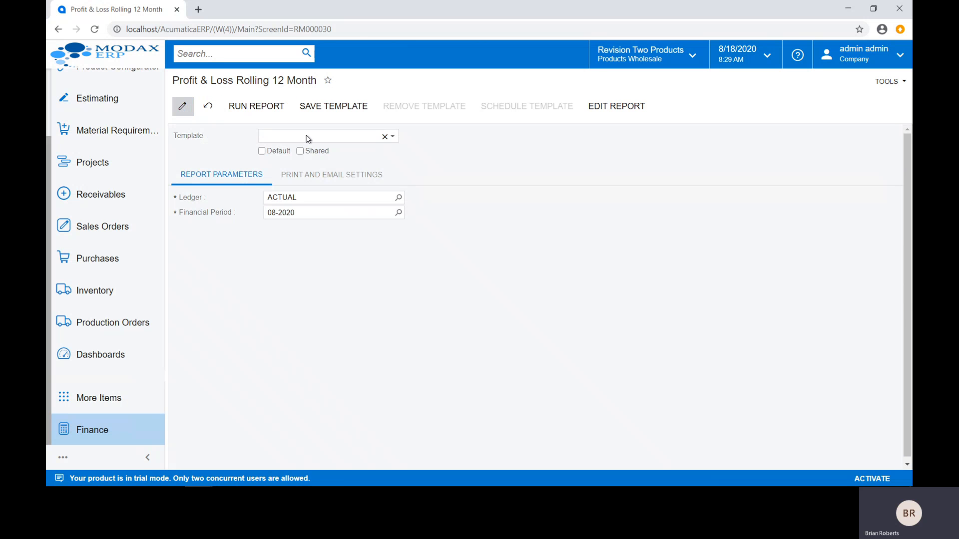
left_click(616, 106)
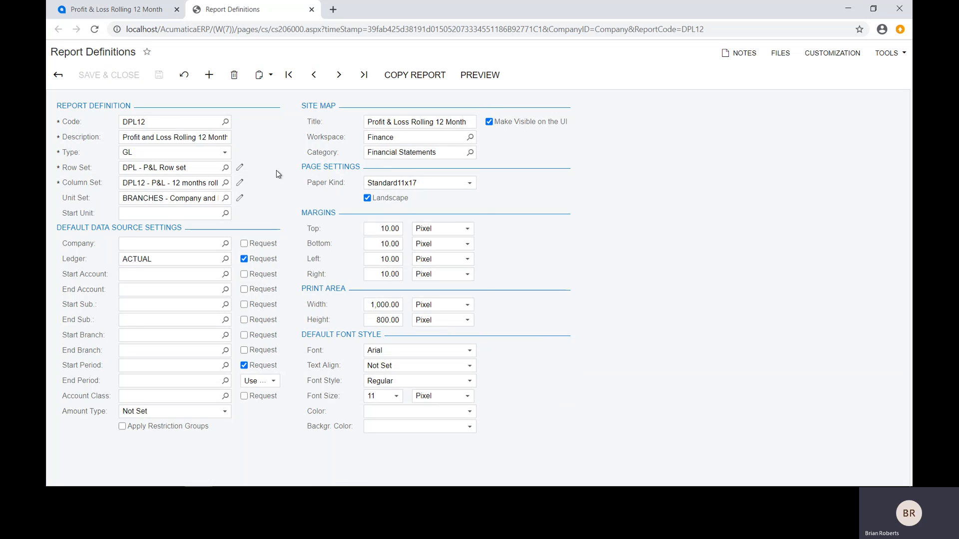
left_click(226, 199)
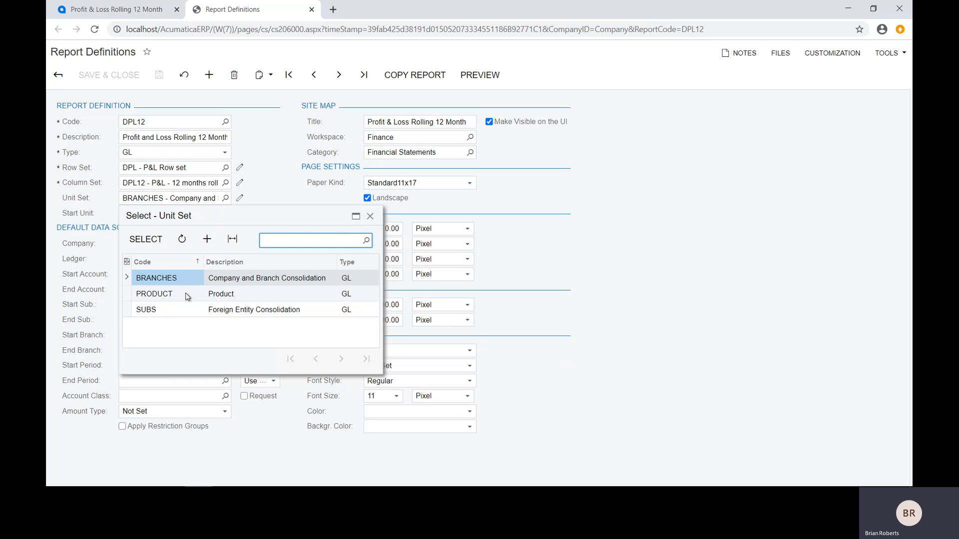
double_click(186, 293)
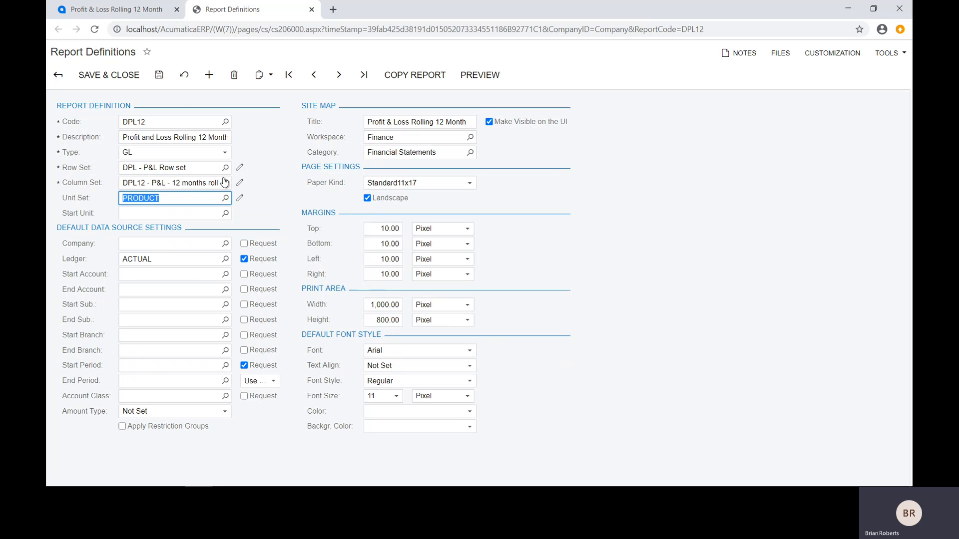
left_click(159, 74)
Step: Run a preview of the modified report, maximize its window and show the tree of report units
left_click(479, 75)
left_click(167, 98)
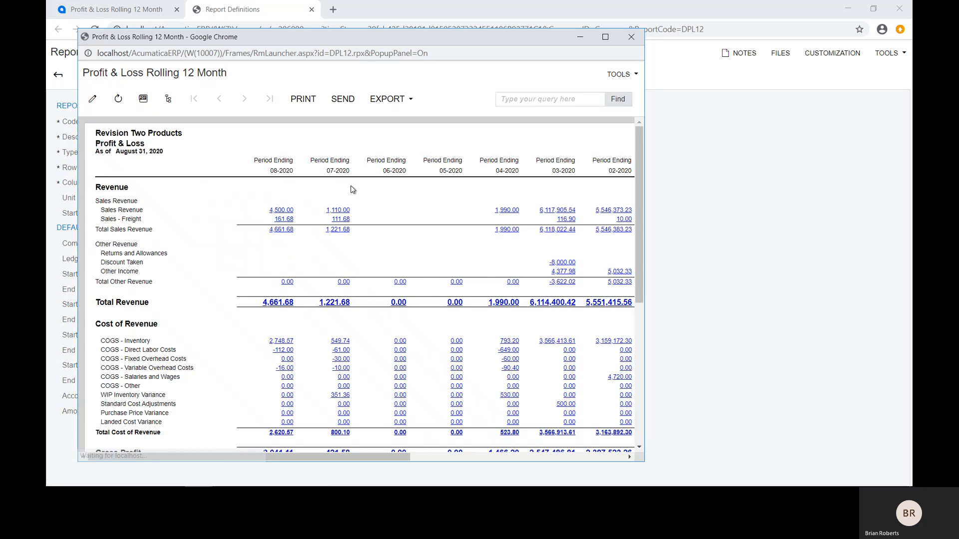
left_click(606, 37)
left_click(137, 69)
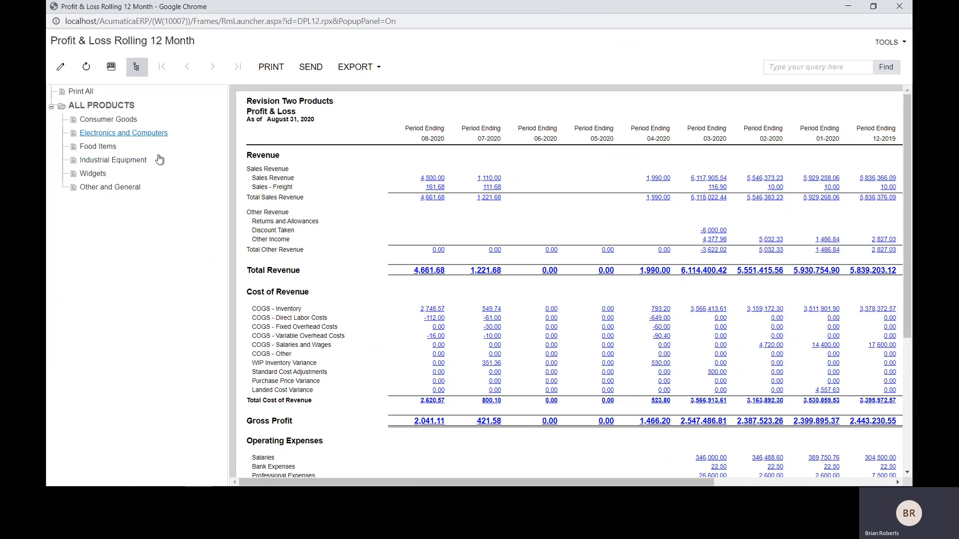
Step: View the report for Consumer Goods, Electronics and Computers, and Food Items, and return to All Products
left_click(122, 123)
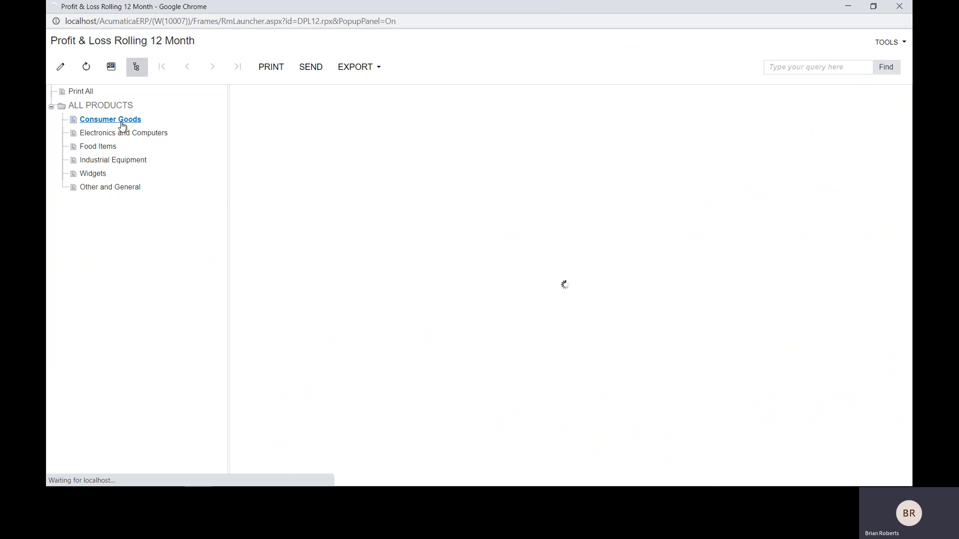
left_click(123, 133)
left_click(109, 146)
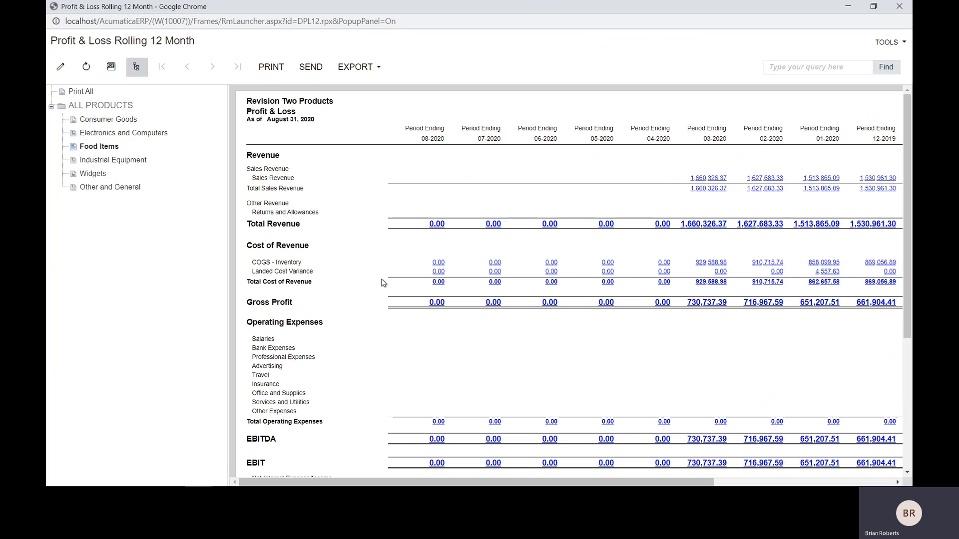
left_click(97, 105)
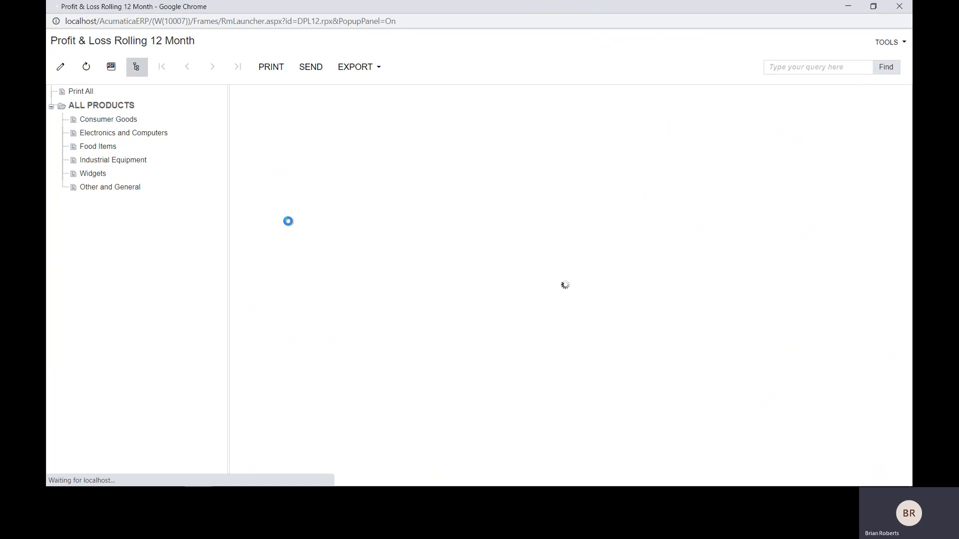